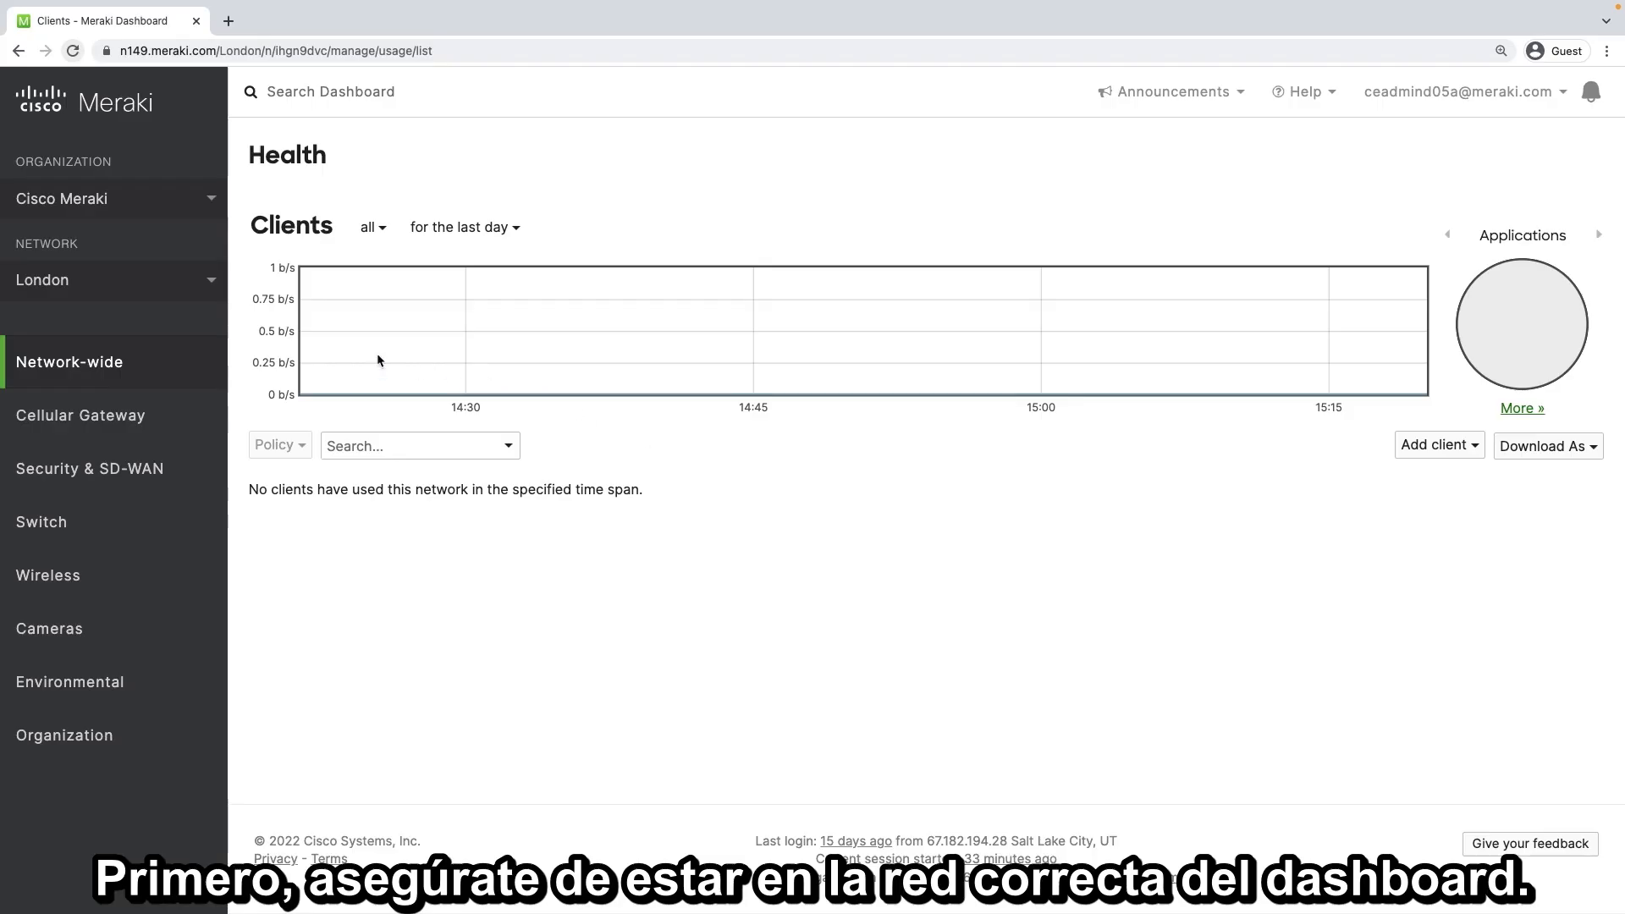
Switch the dashboard to the San Francisco network and open its list of switches
click(216, 286)
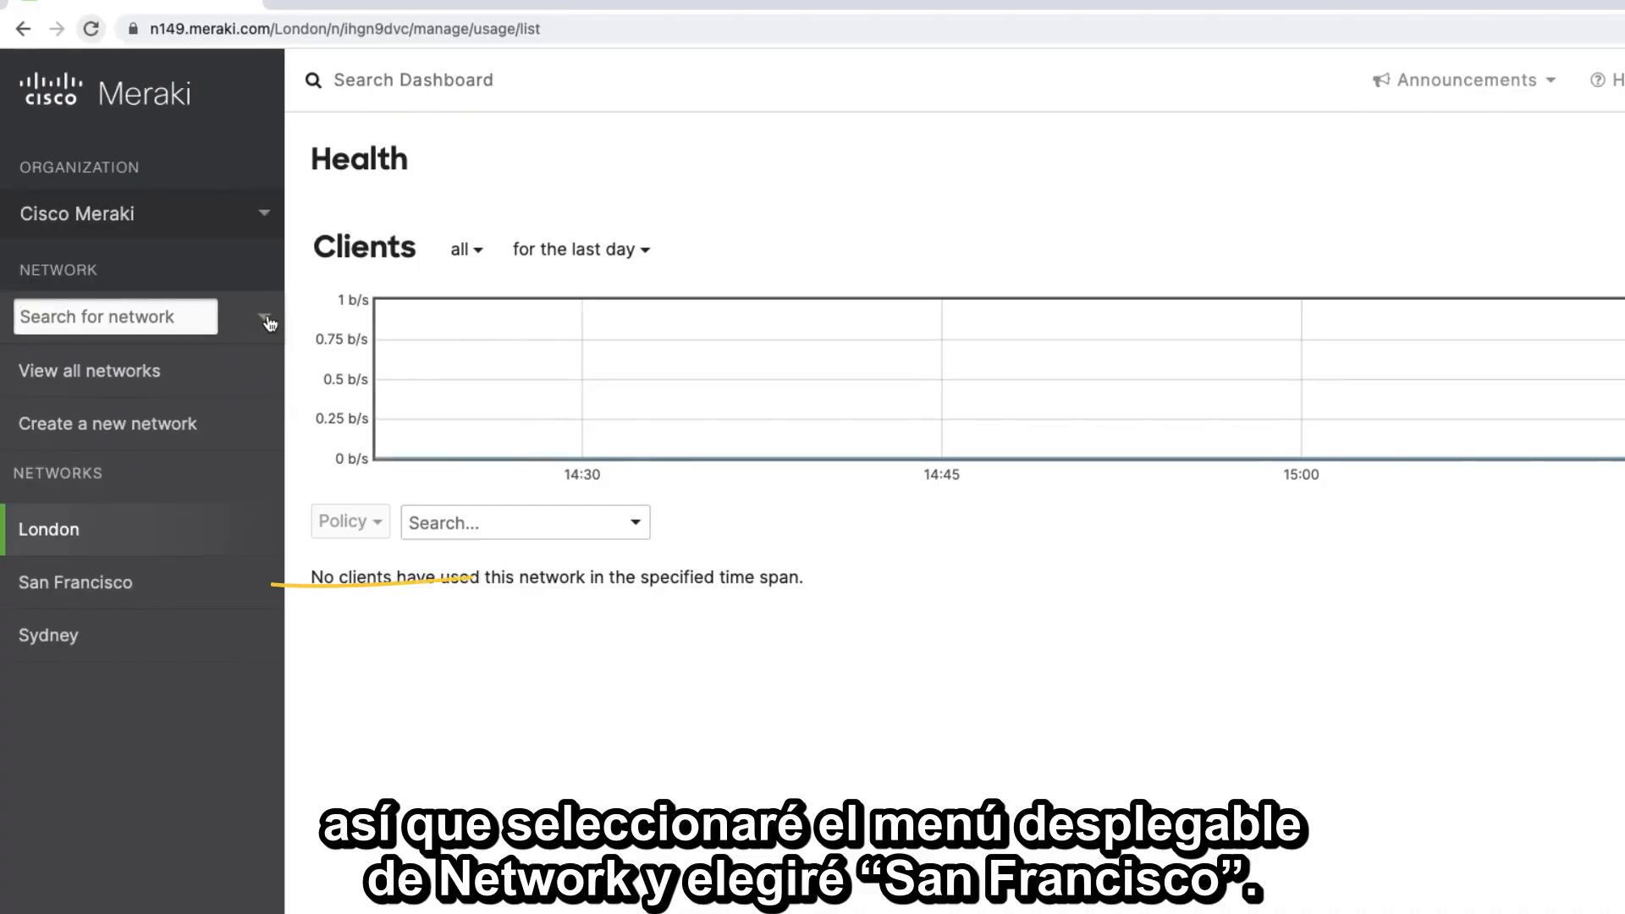
click(163, 596)
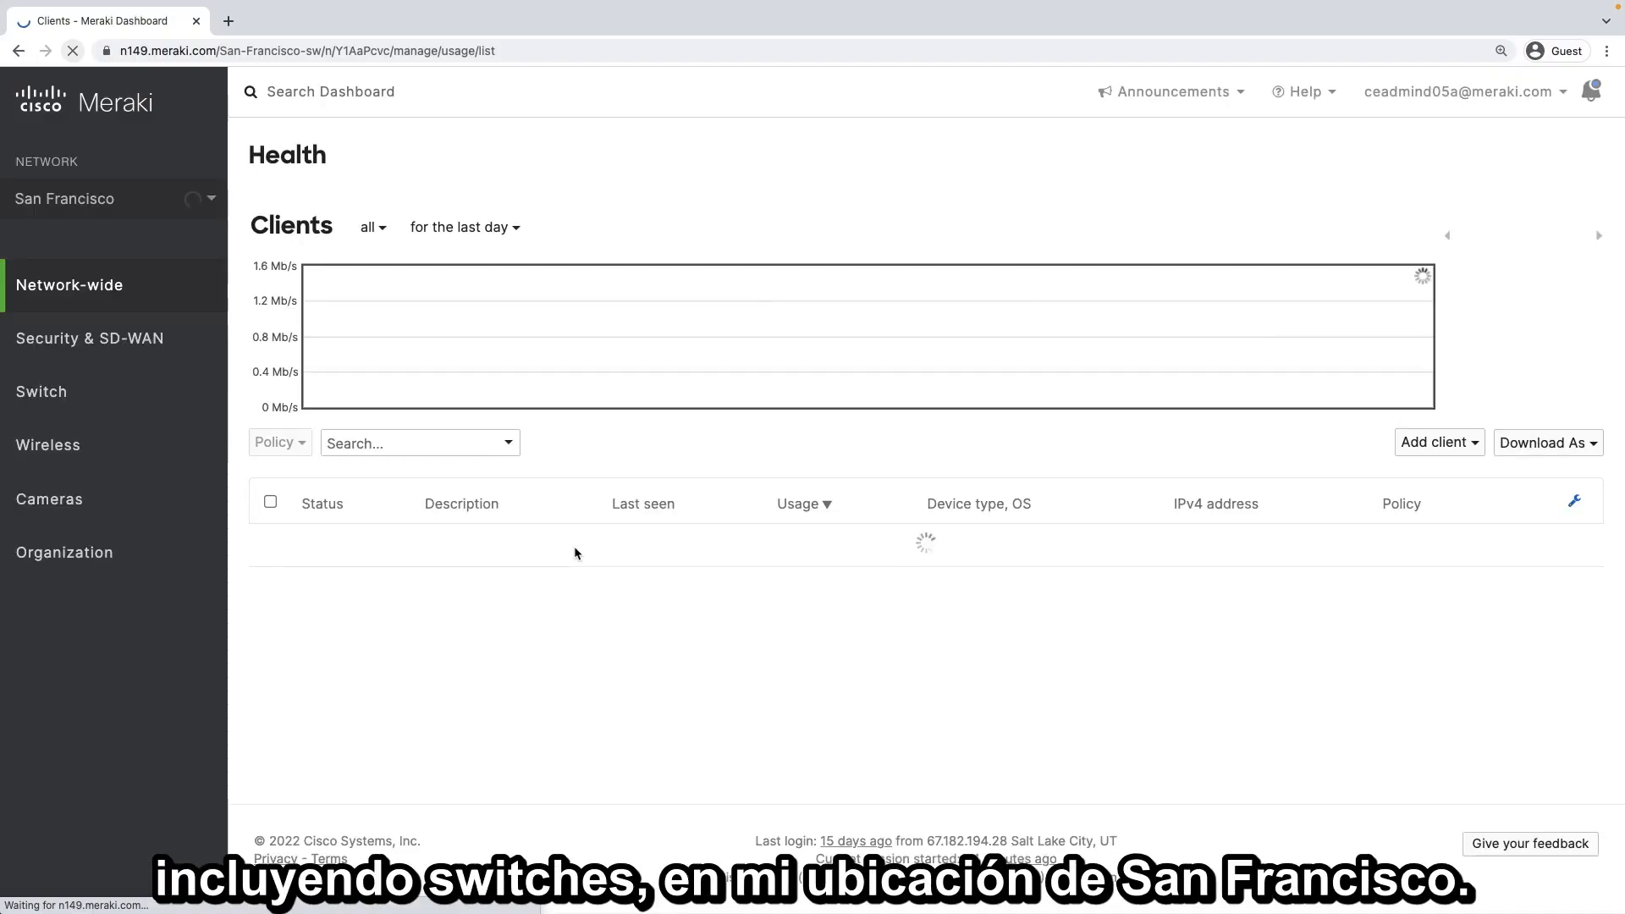
mouse_move(183, 510)
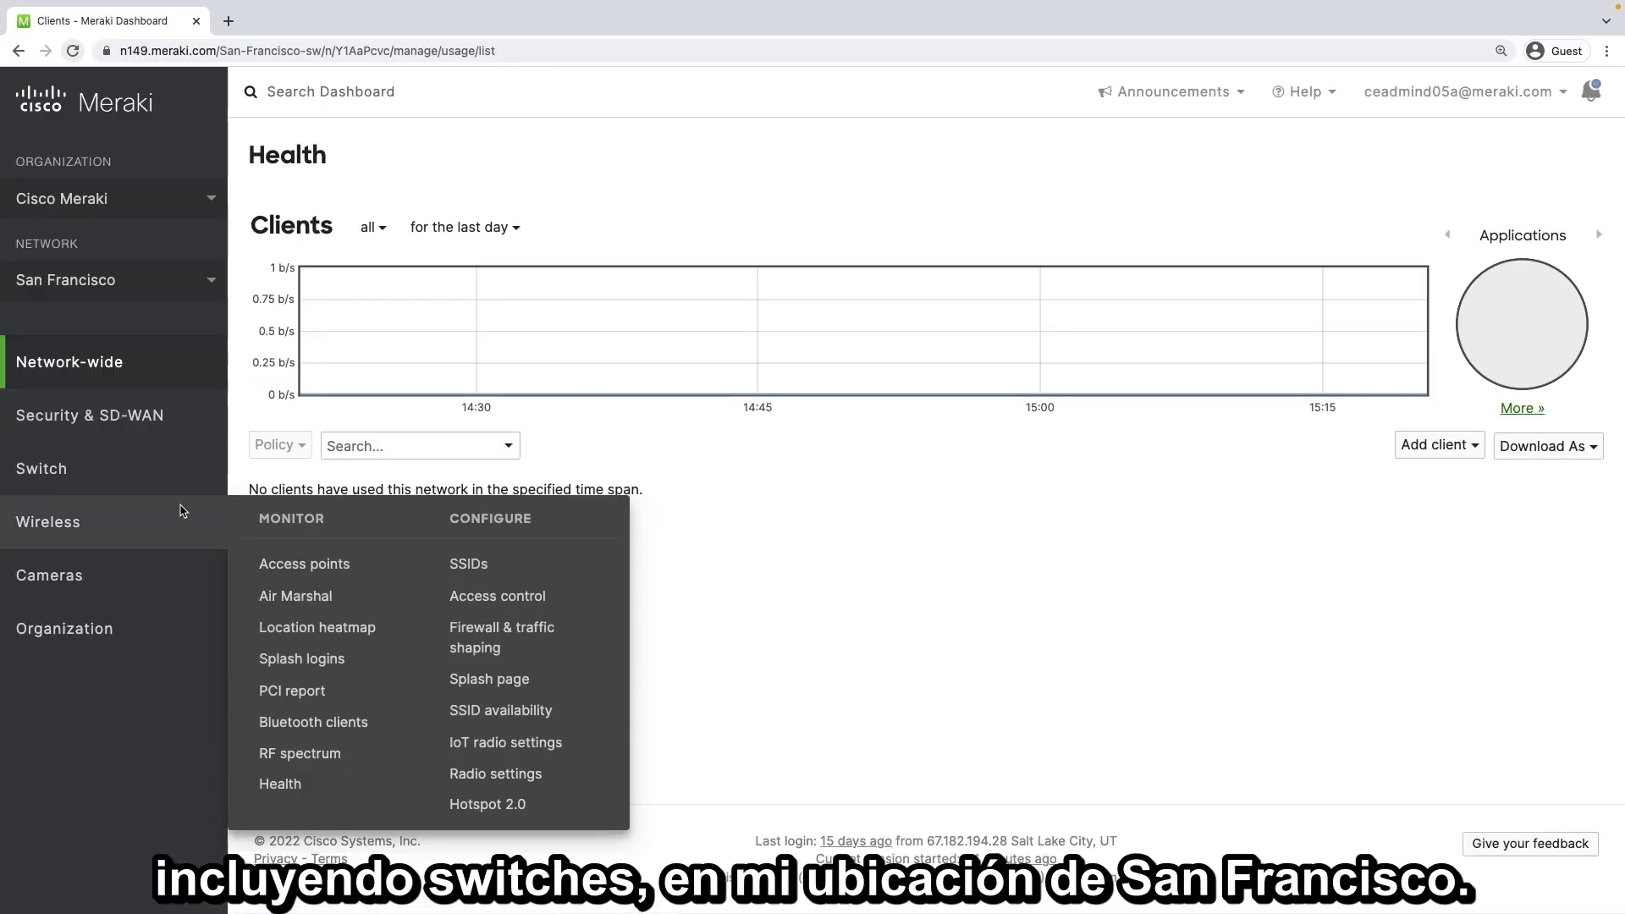
mouse_move(174, 472)
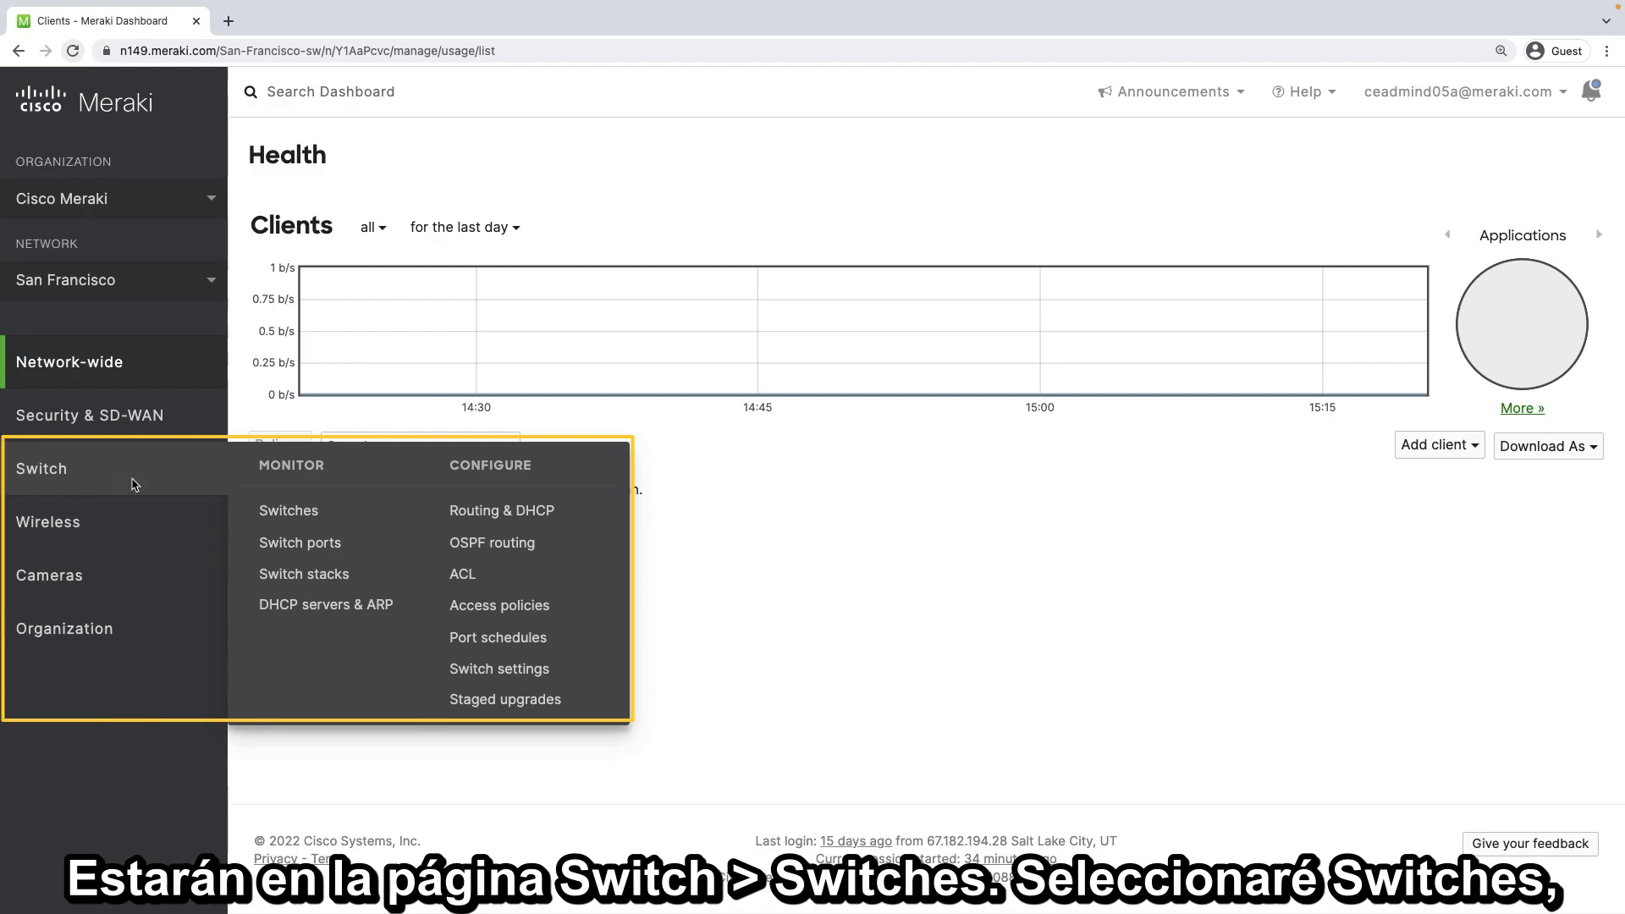
click(289, 518)
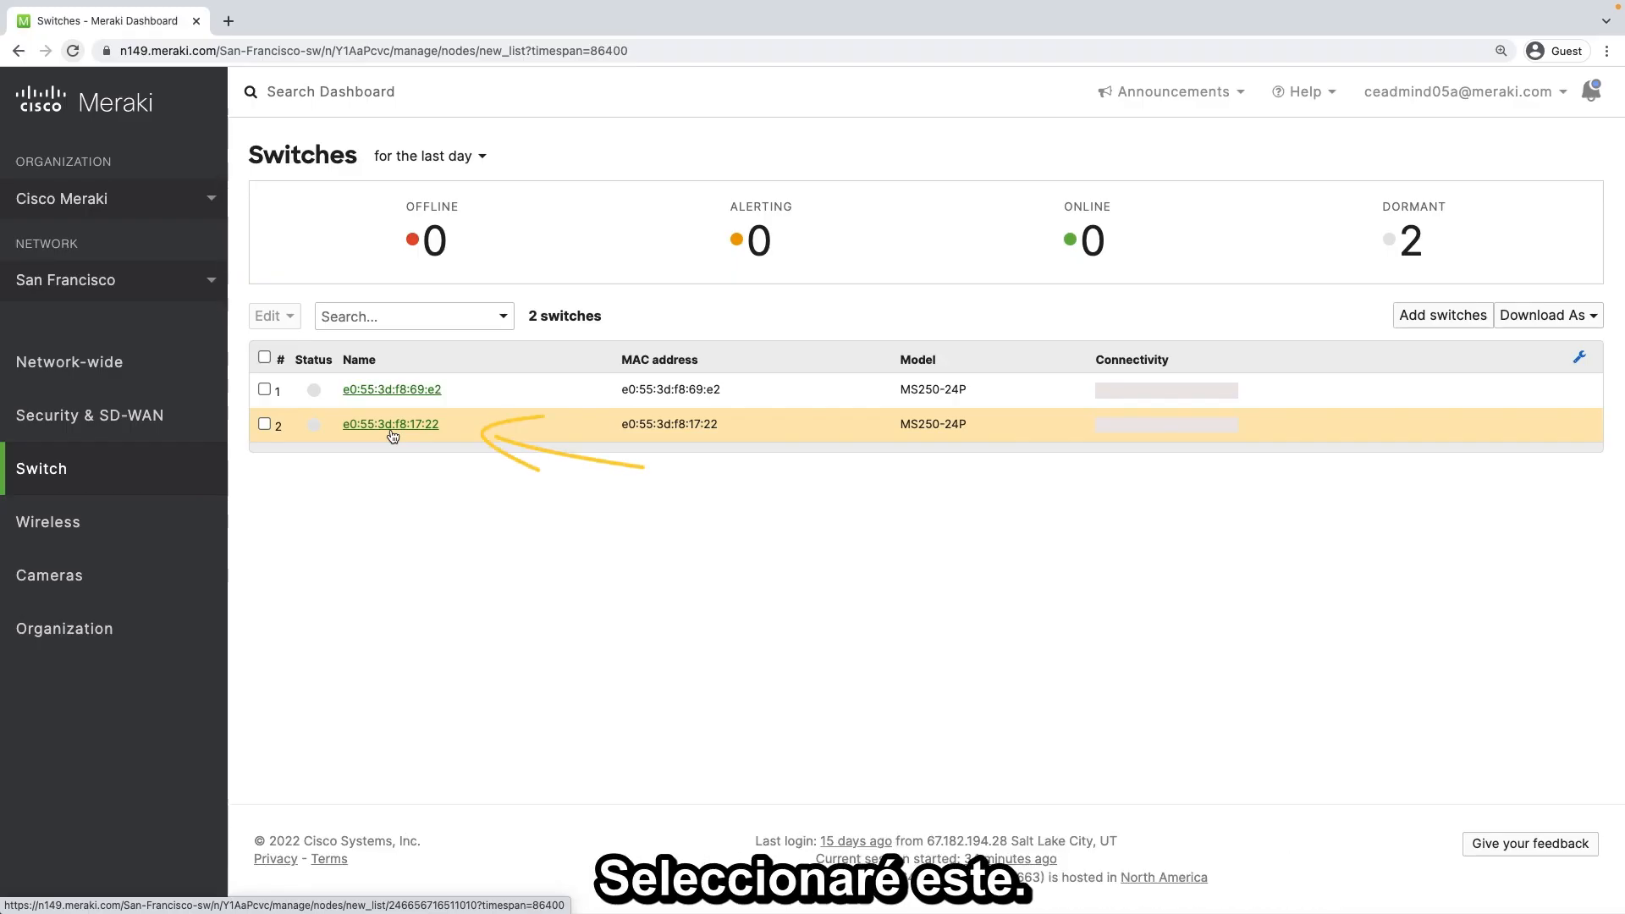
Open the switch e0:55:3d:f8:17:22 and review its model, serial number, firmware and configuration status
click(390, 424)
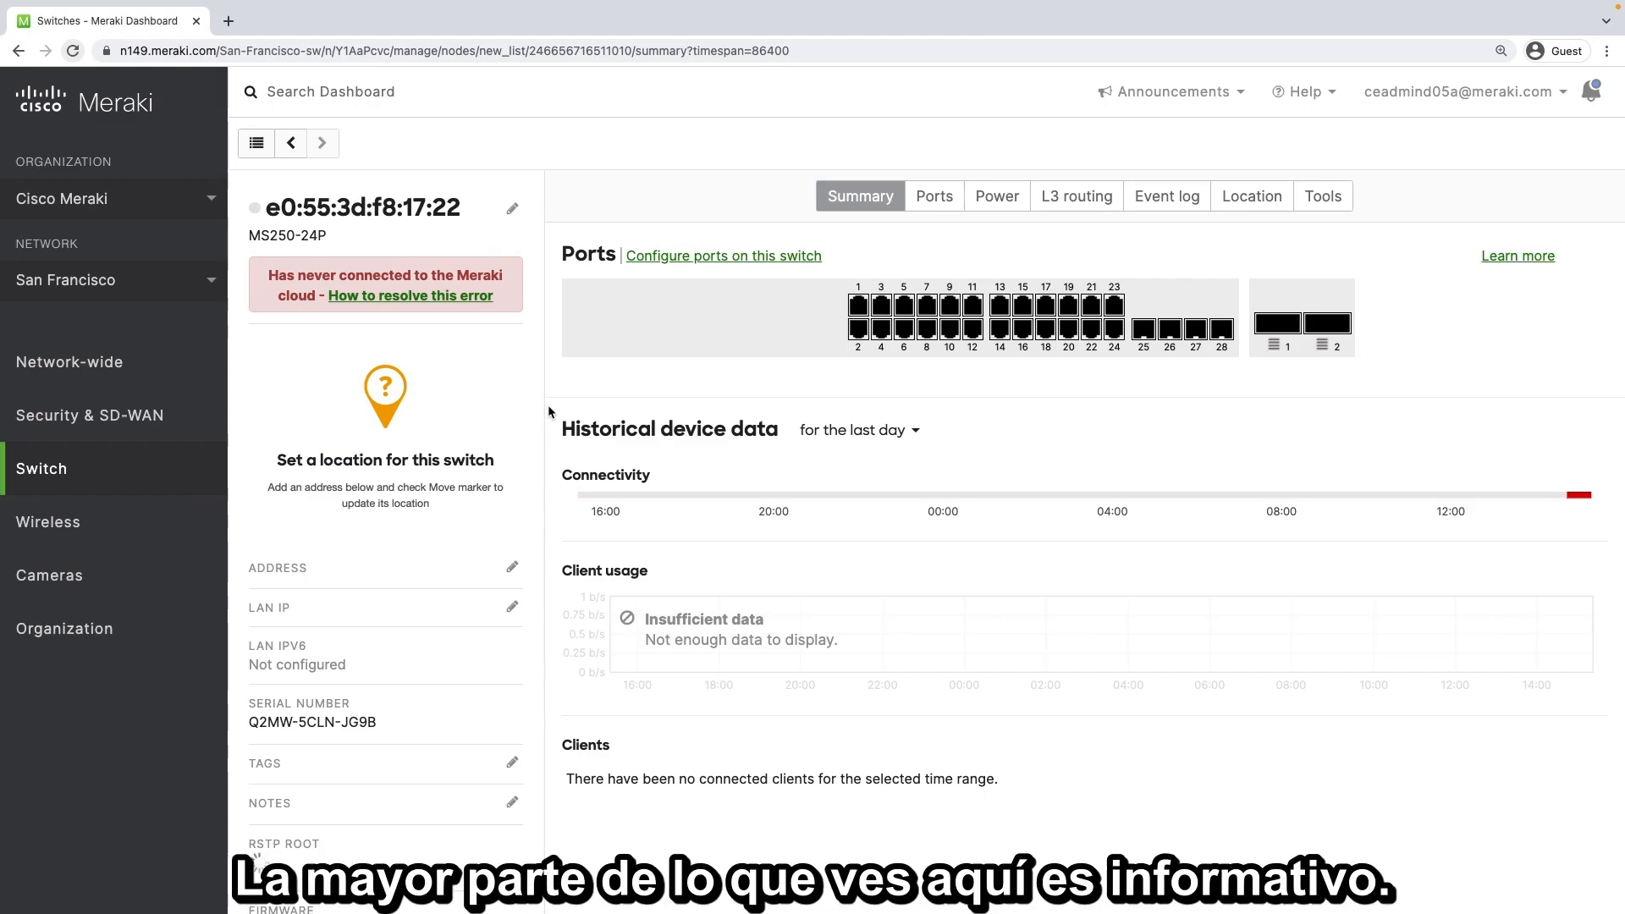
scroll(548, 410, down, 2)
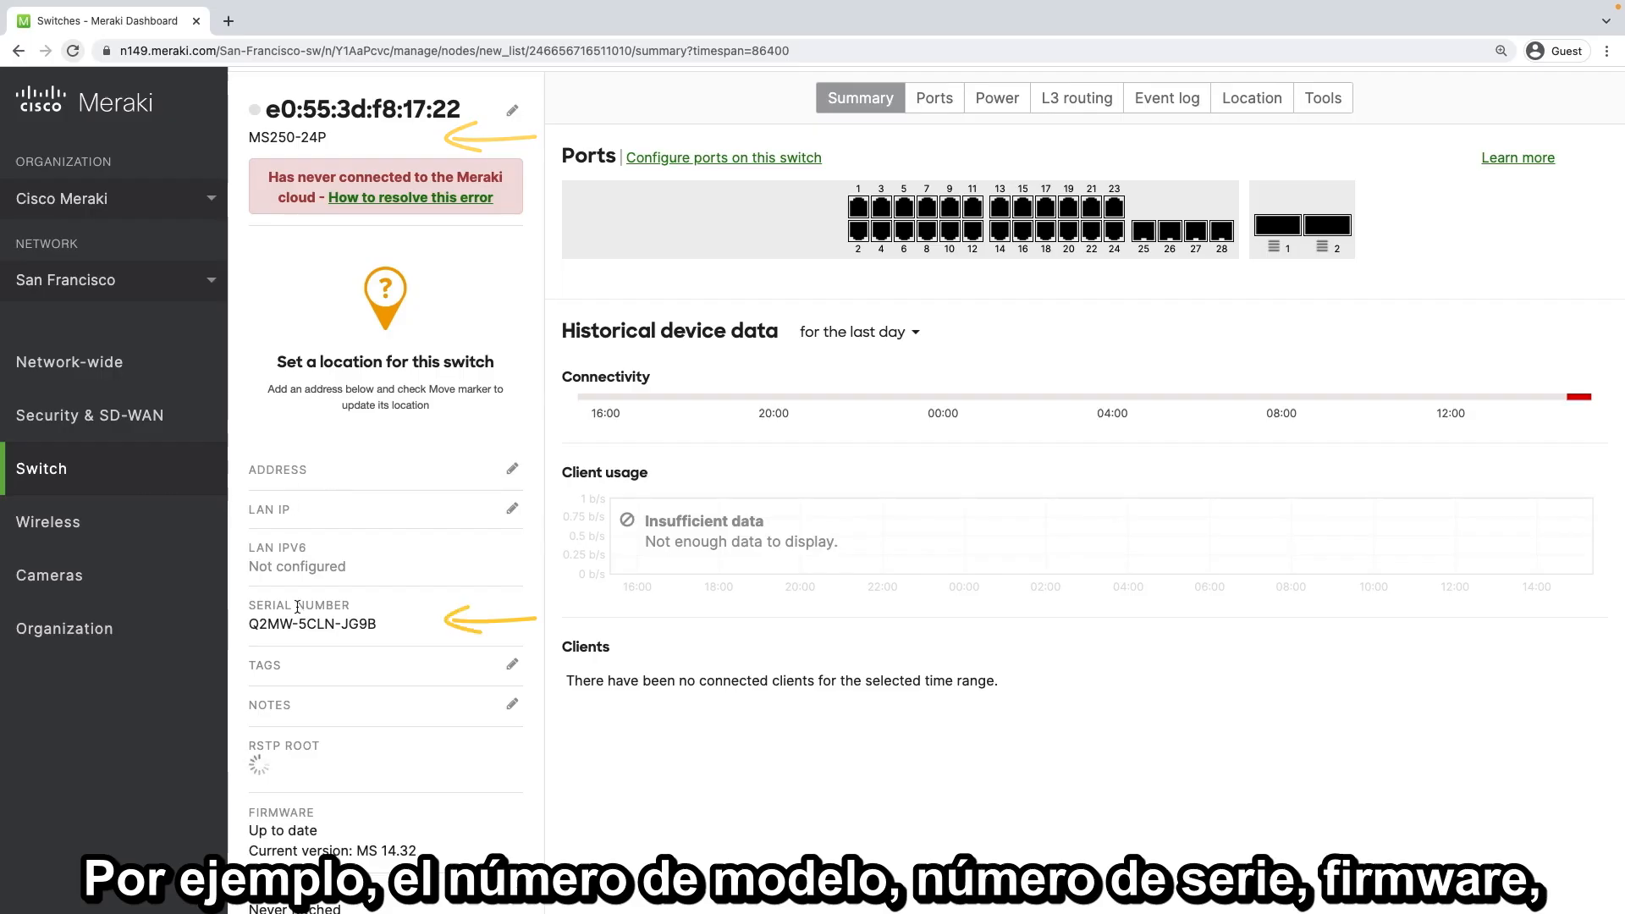
scroll(298, 606, down, 4)
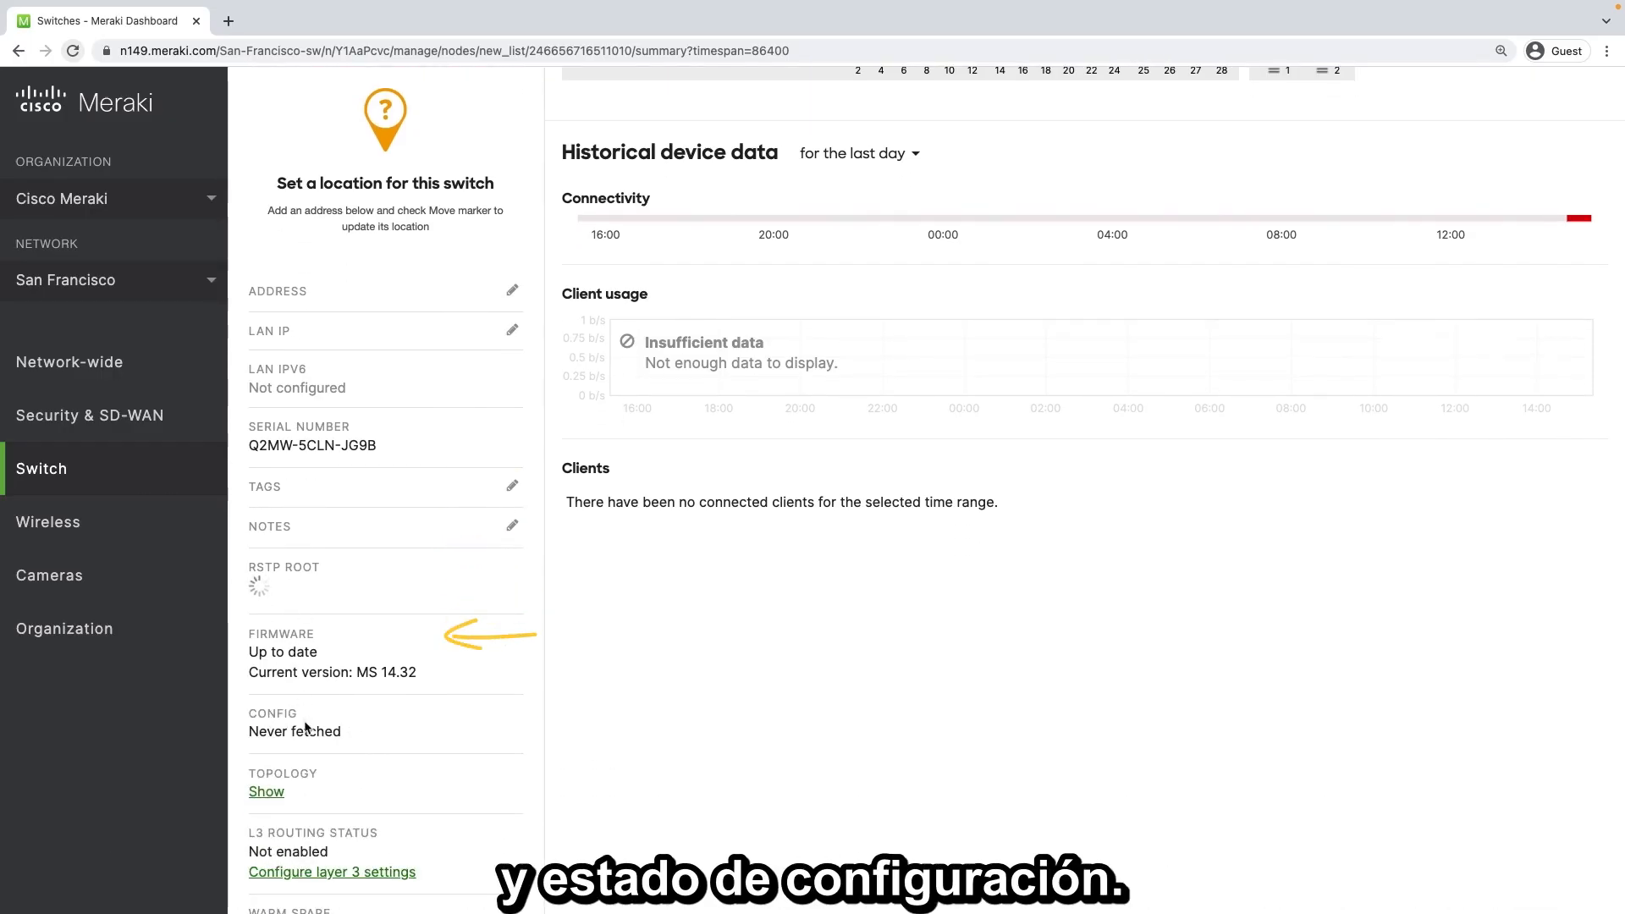
scroll(545, 714, up, 1)
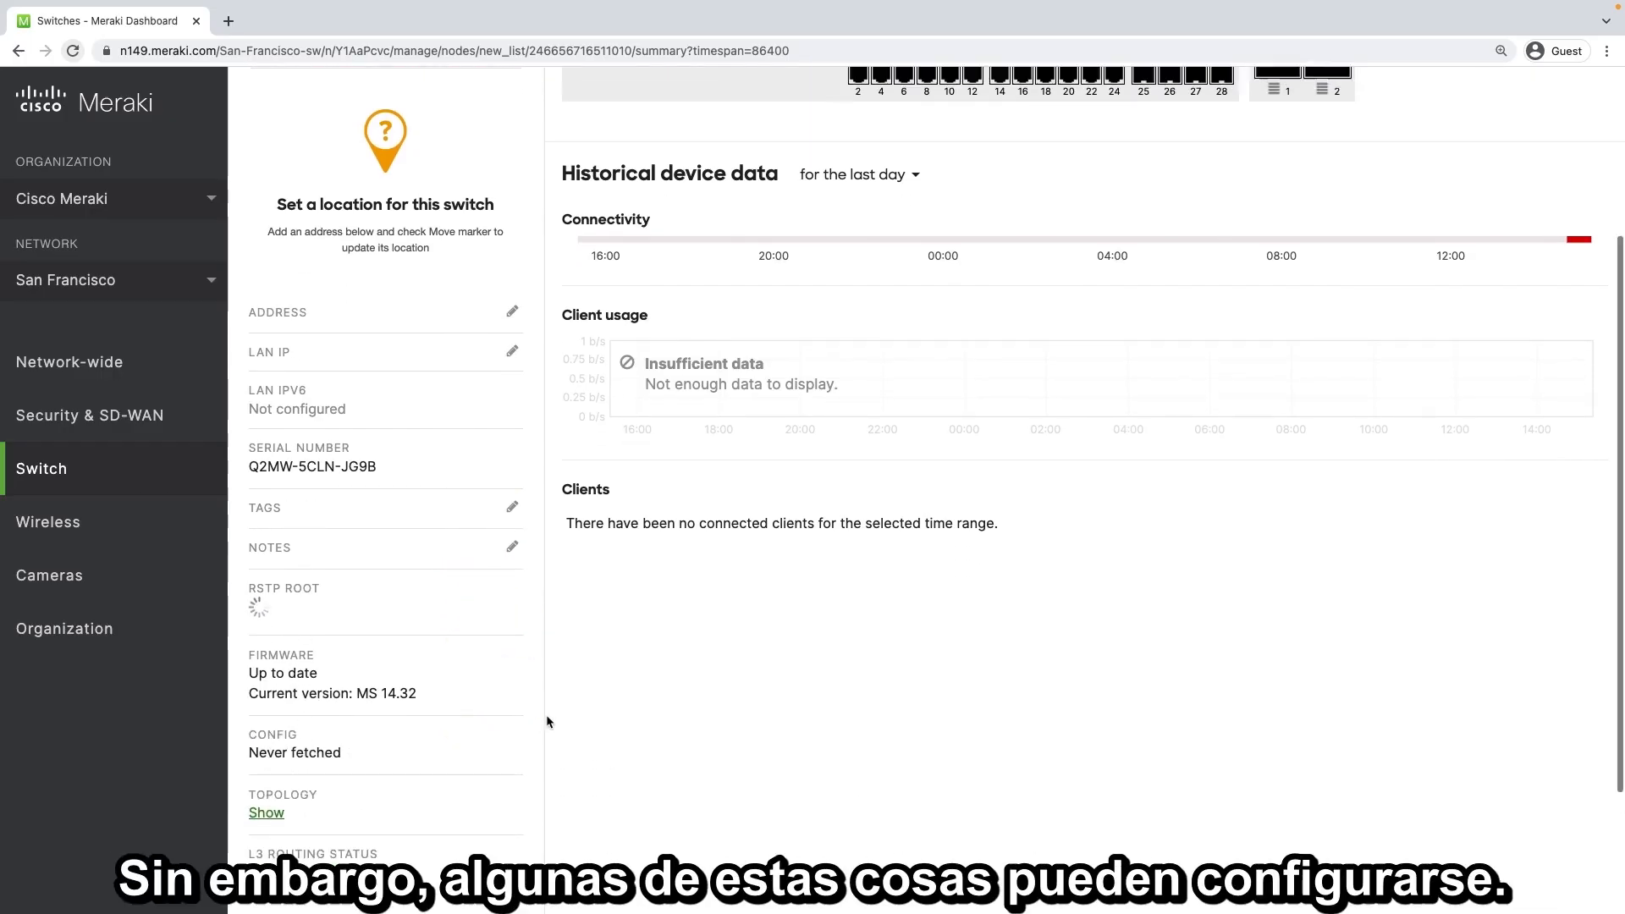
scroll(547, 719, up, 6)
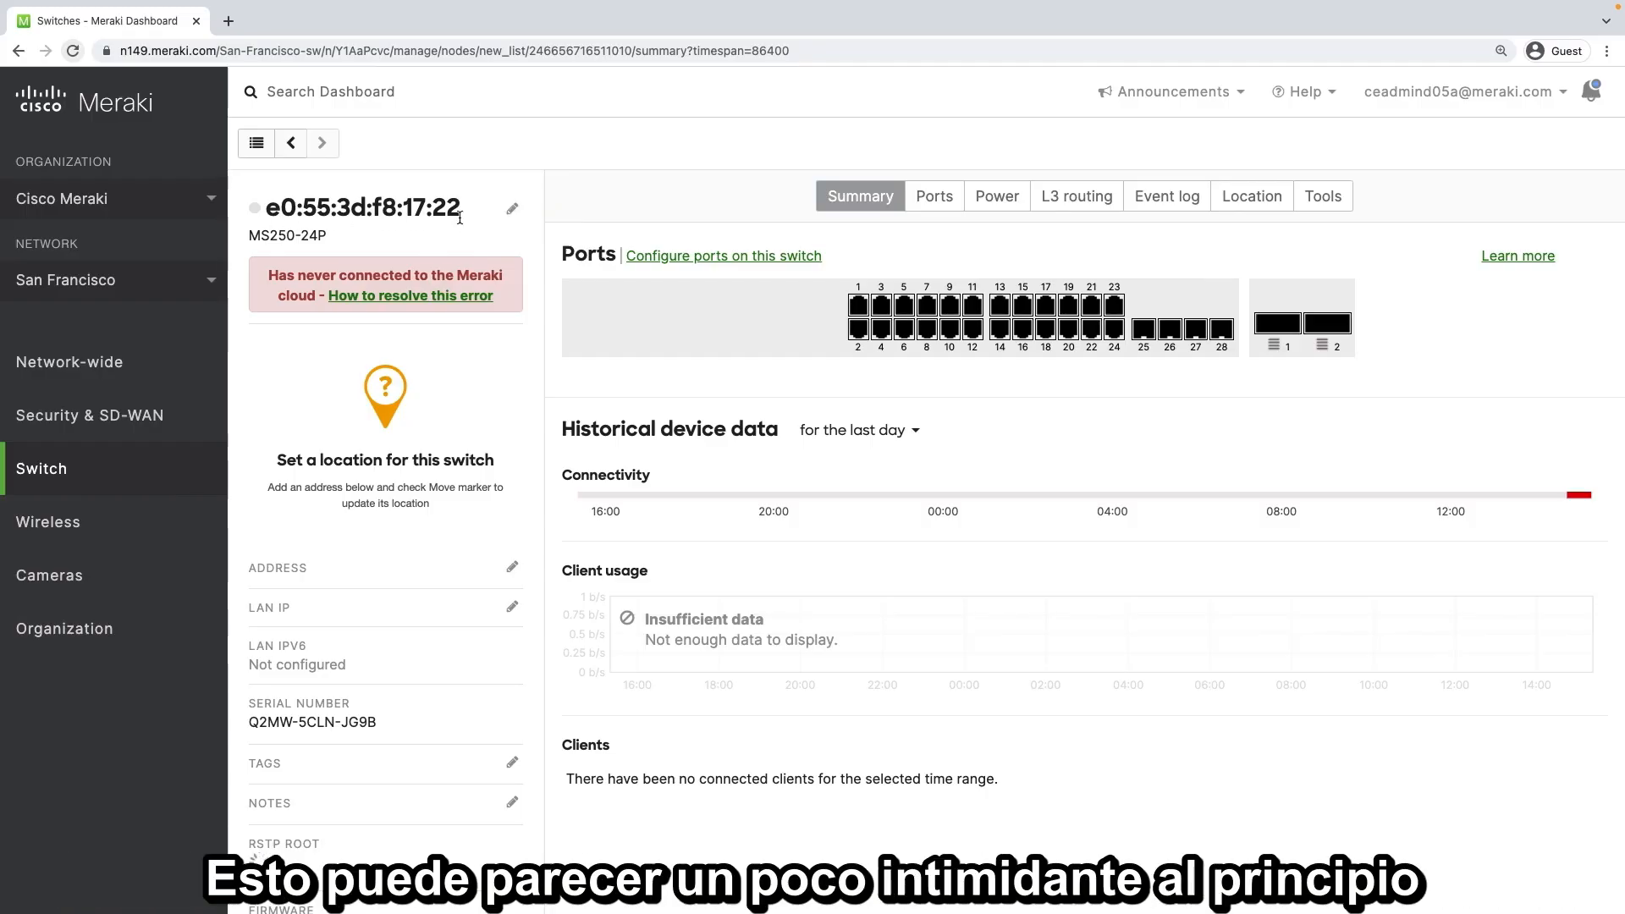
Rename the switch to "First Floor Network Closet Switch" and save the name
click(512, 208)
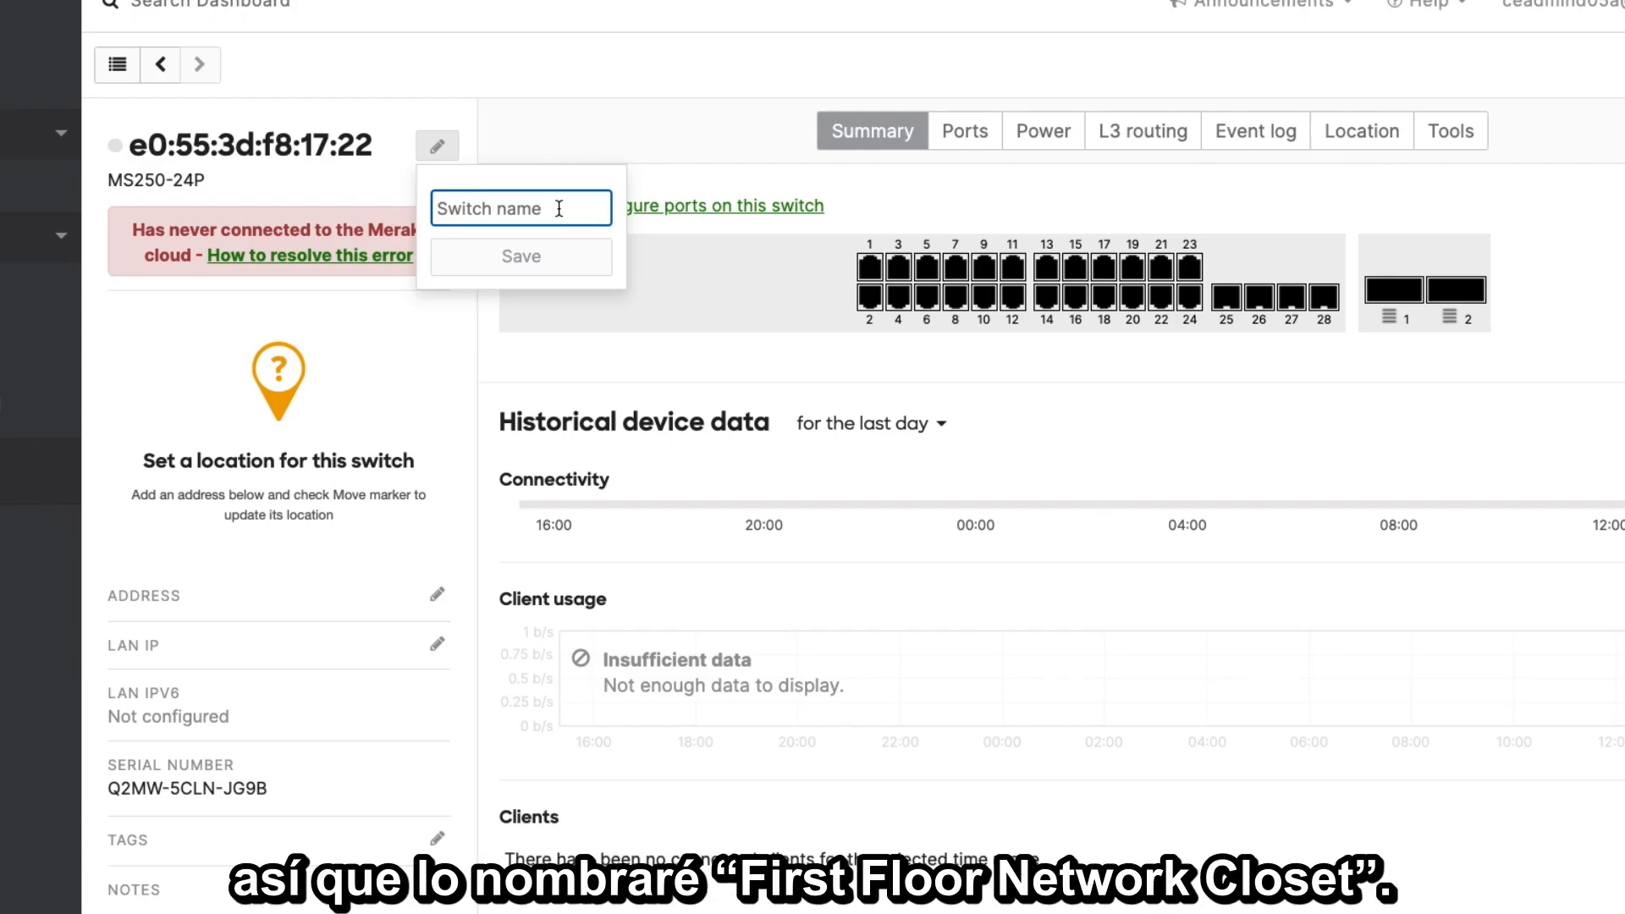
text(First)
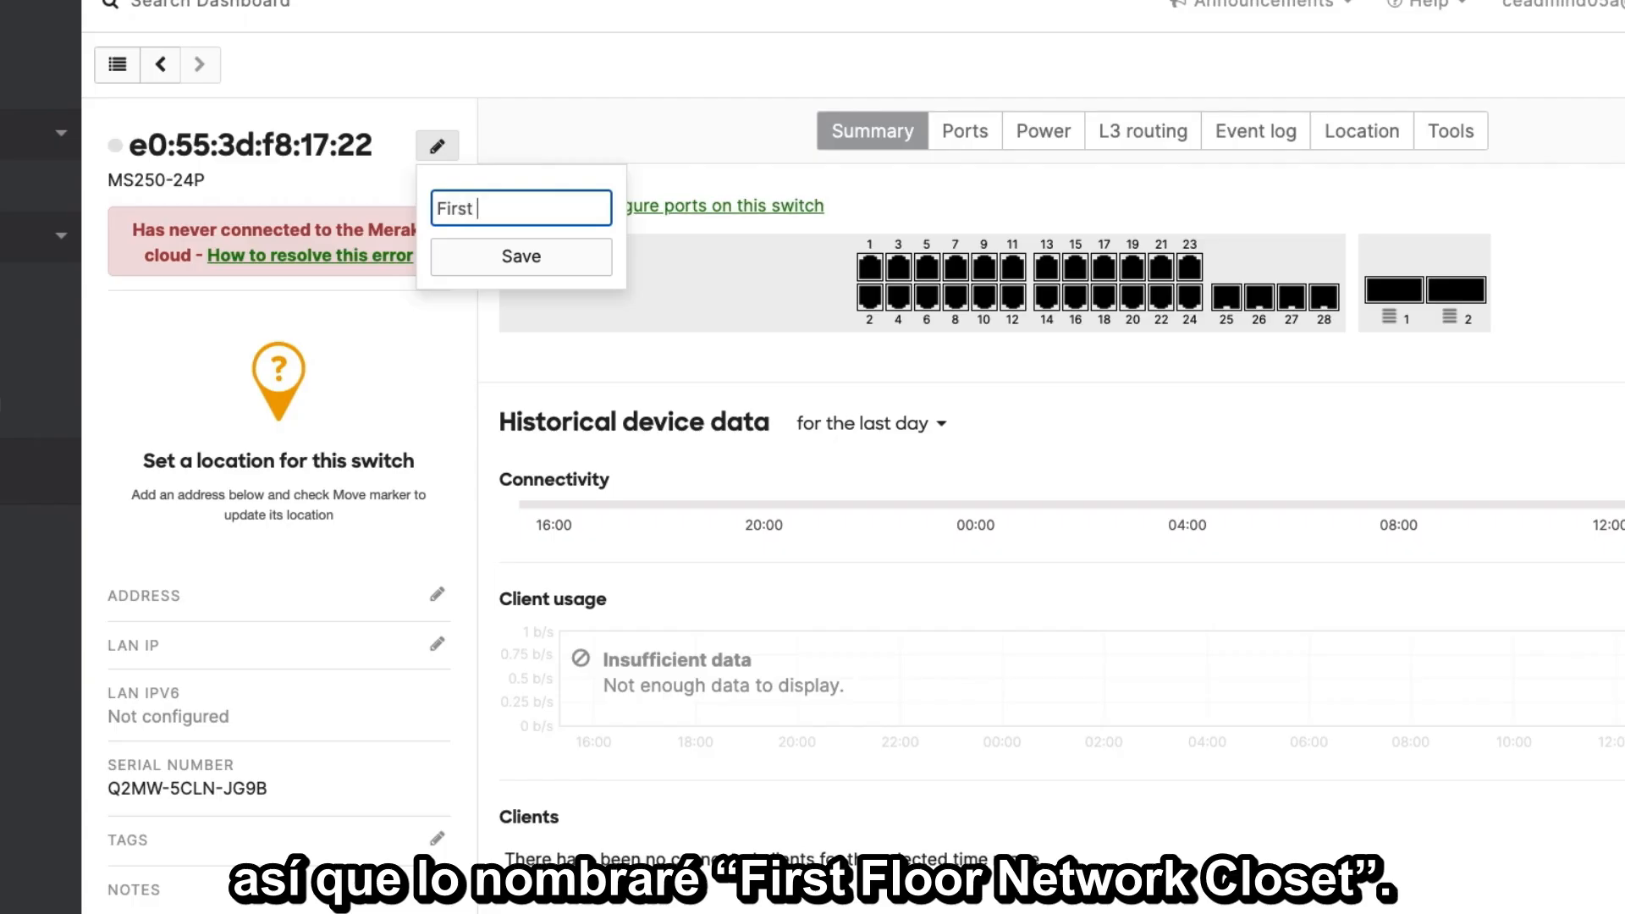
text( Floor Network)
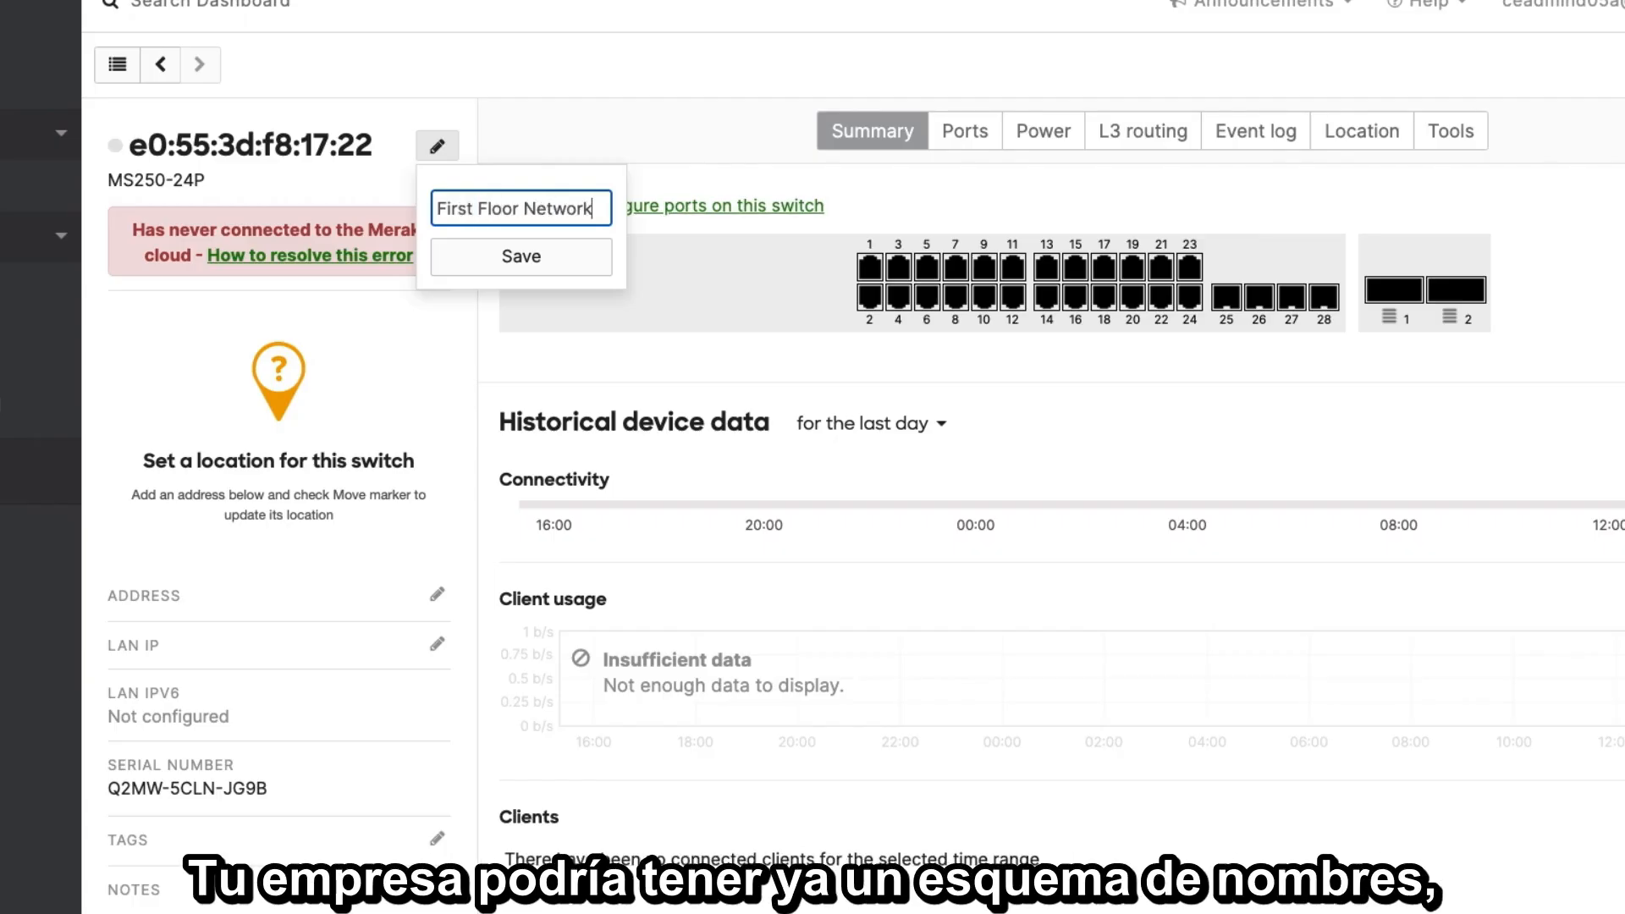
text( Closet Switch)
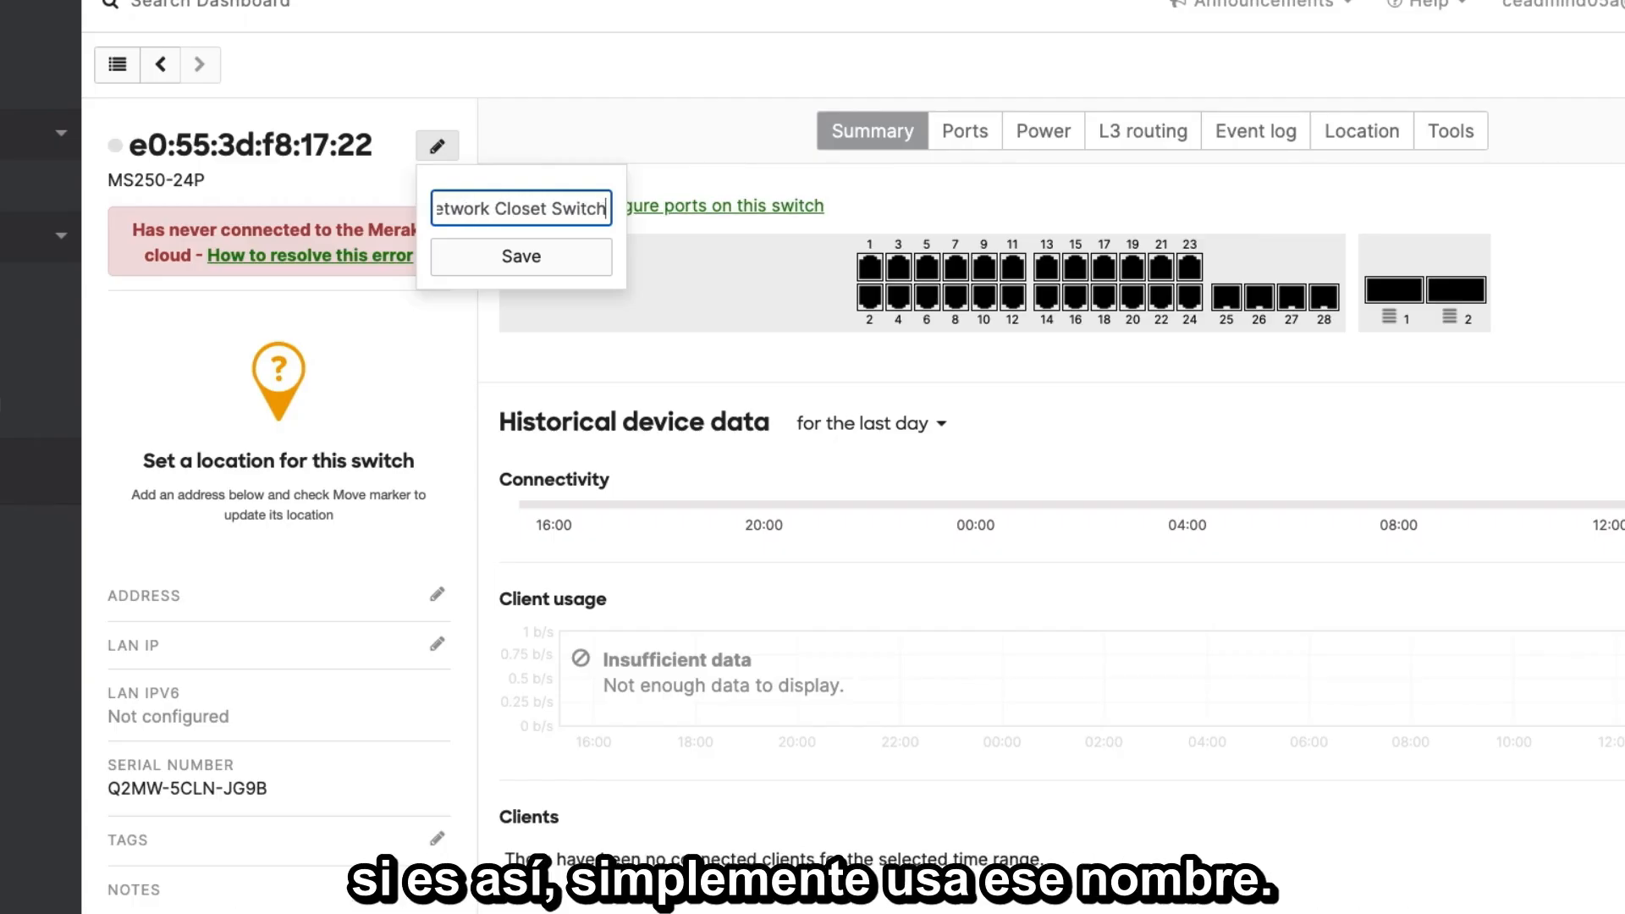
click(519, 258)
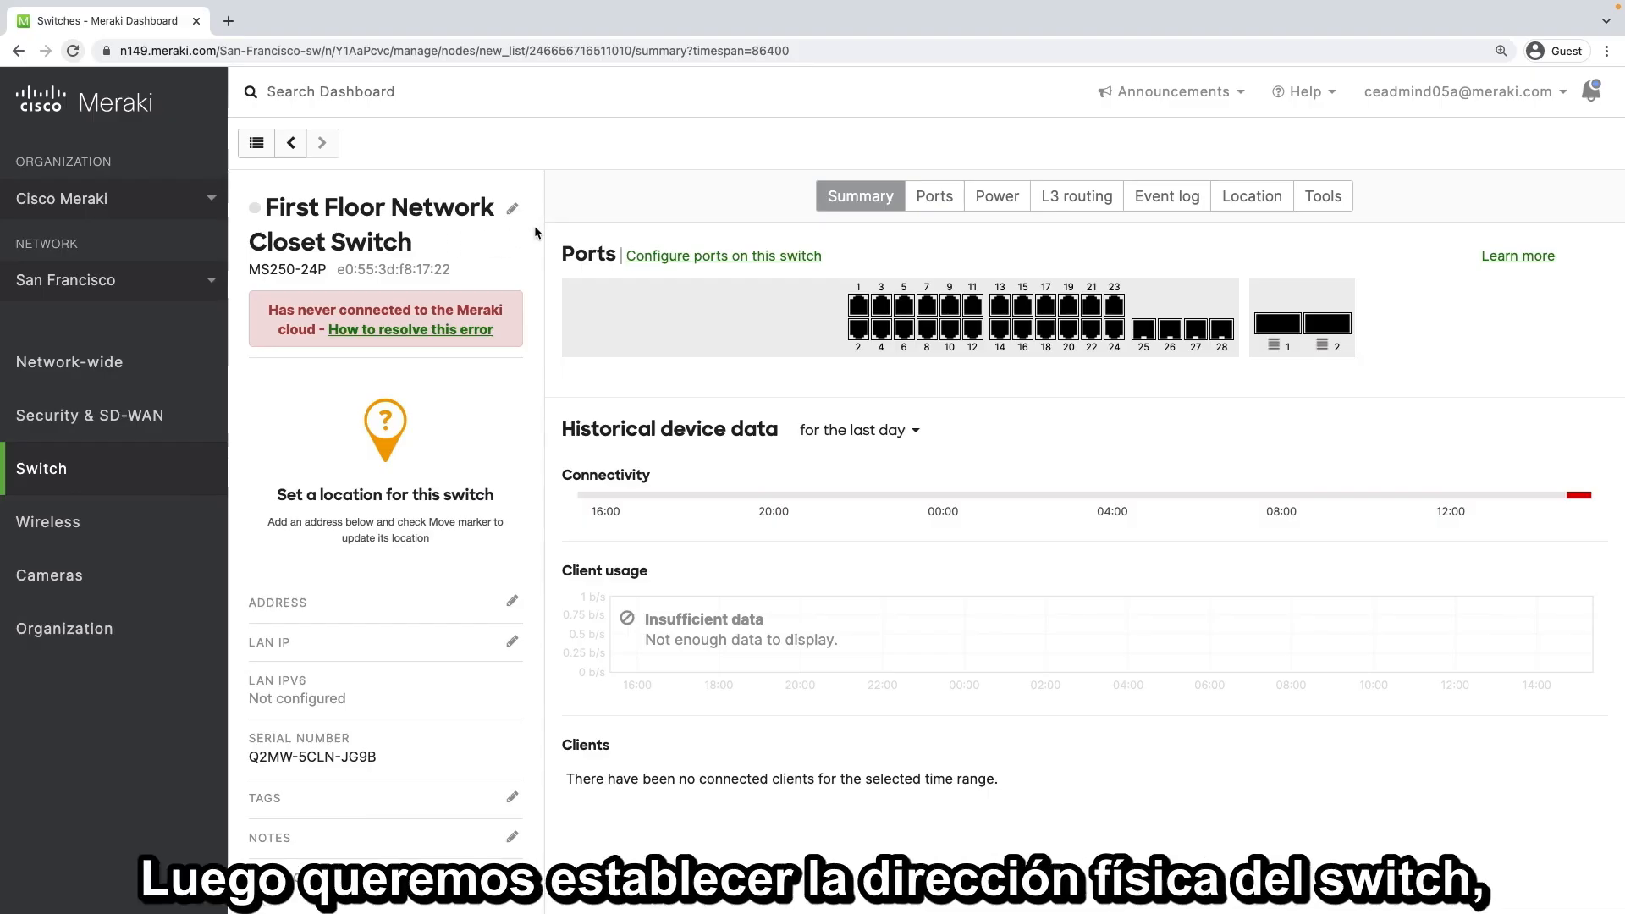
Enter the site's full street address as the switch's address, moving the map marker to it, and save
scroll(535, 225, down, 3)
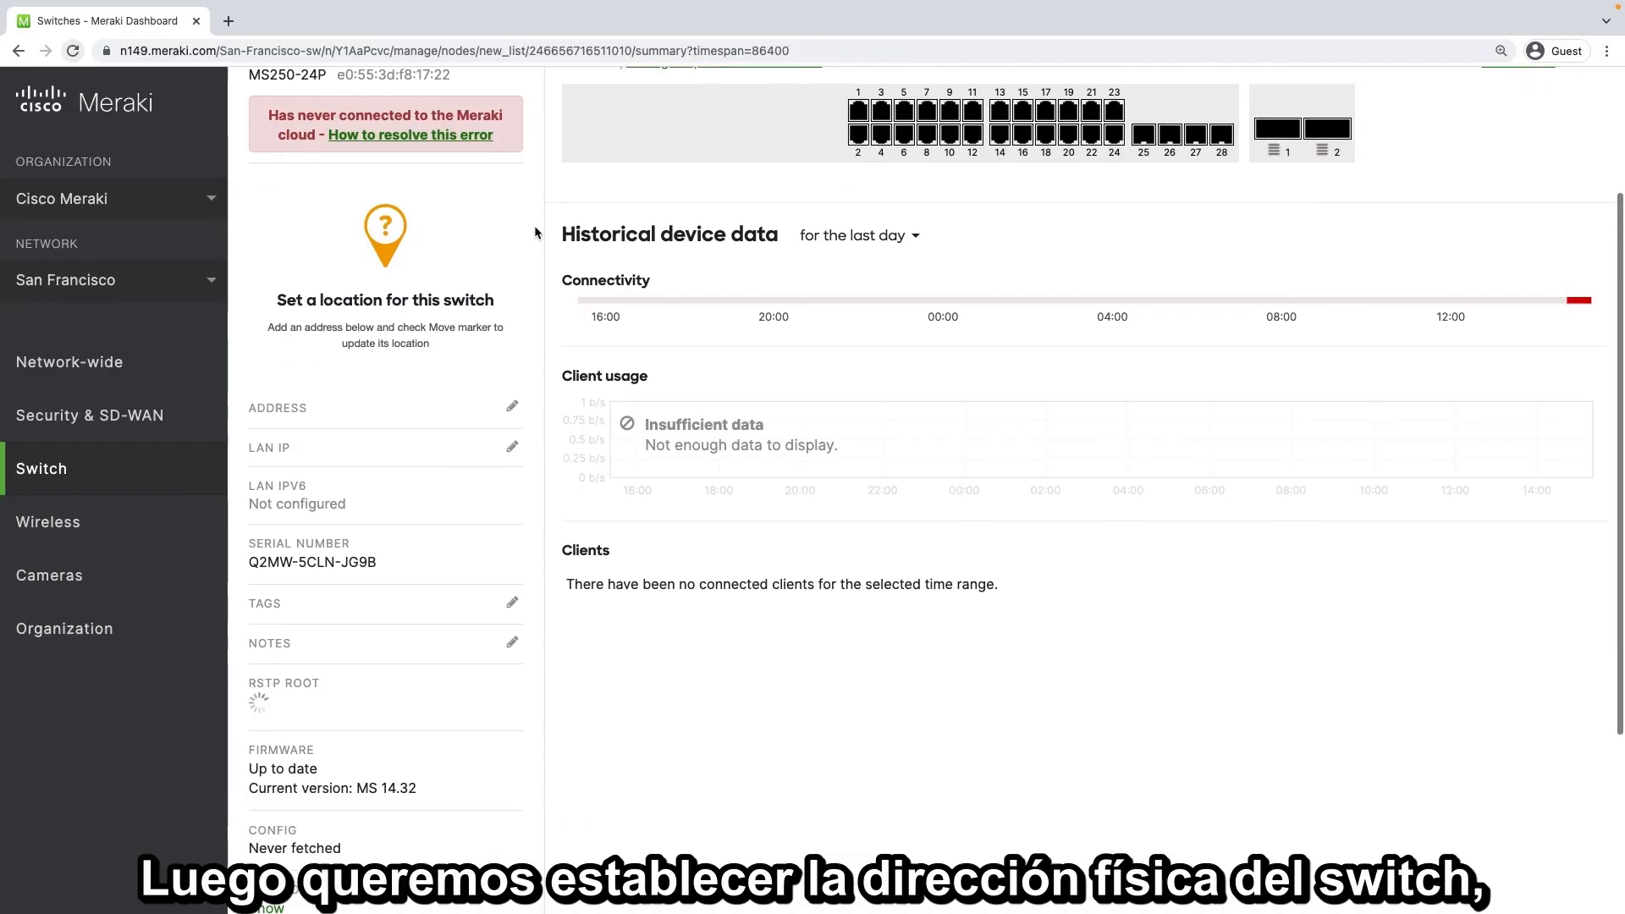
click(516, 410)
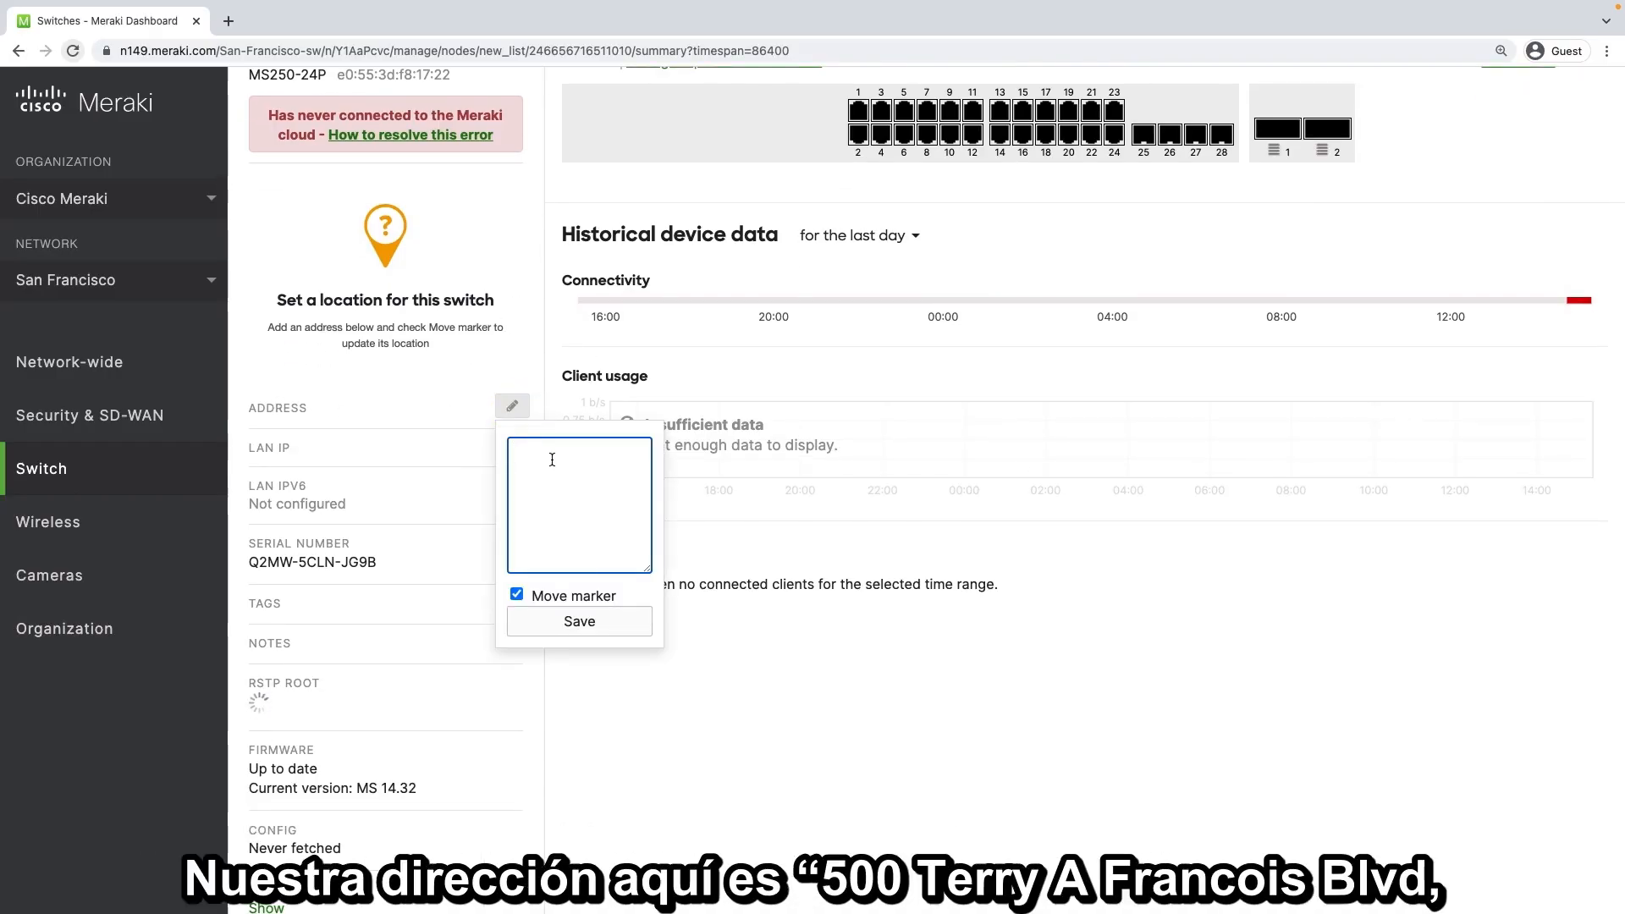
text(500 Terry A Francois B)
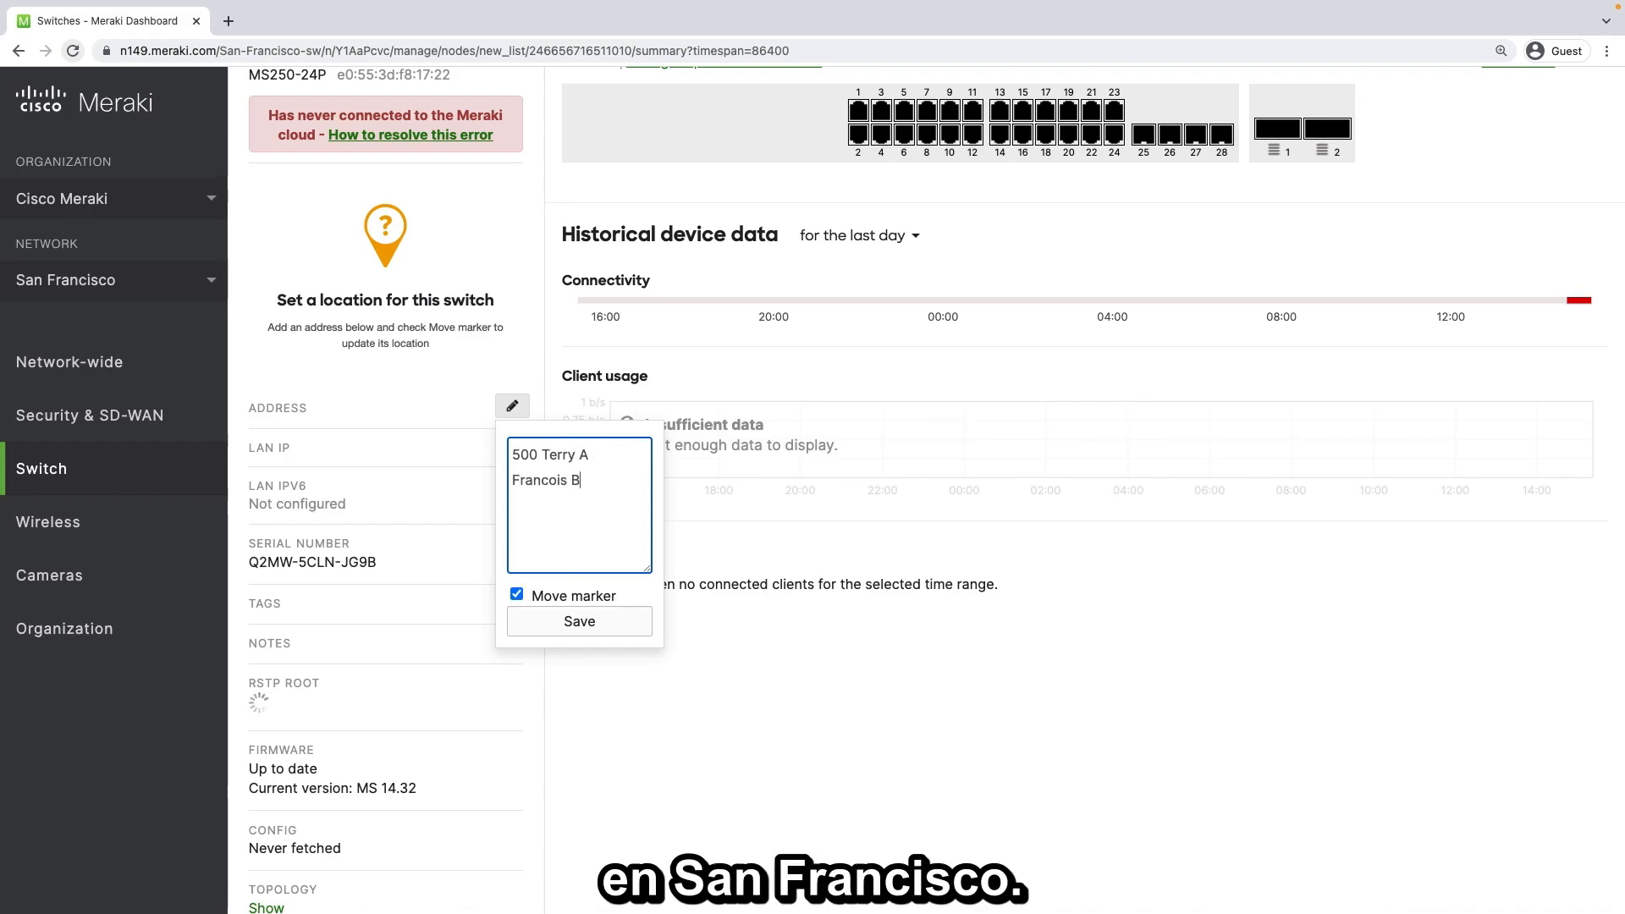
text(lvd, San F)
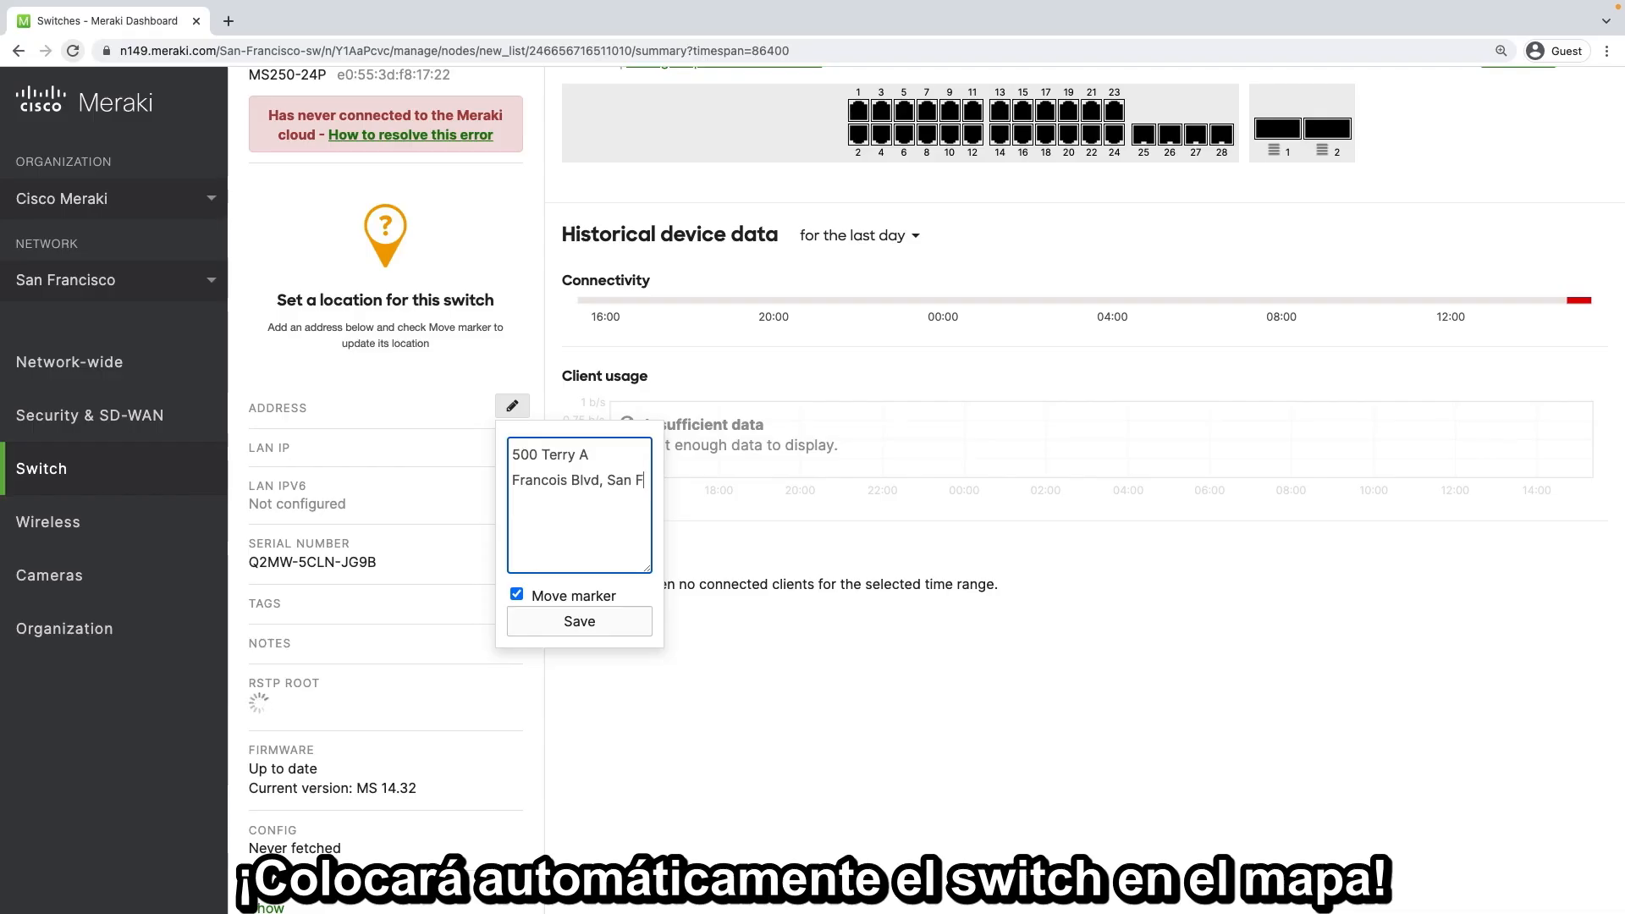
text(rancisco, CA 94105)
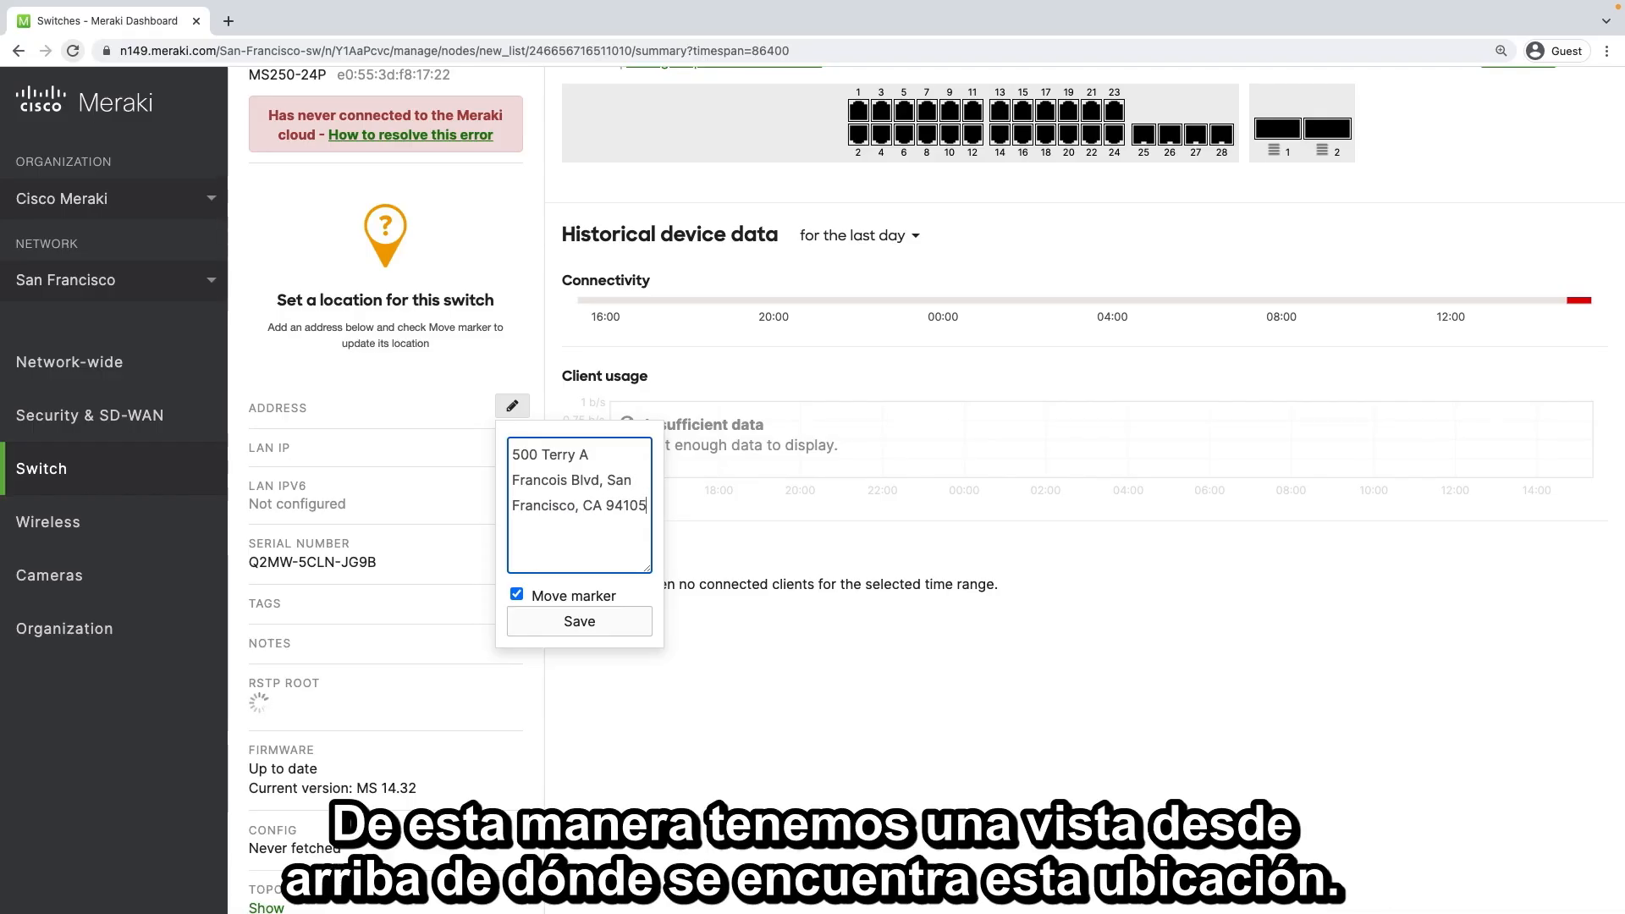
click(537, 620)
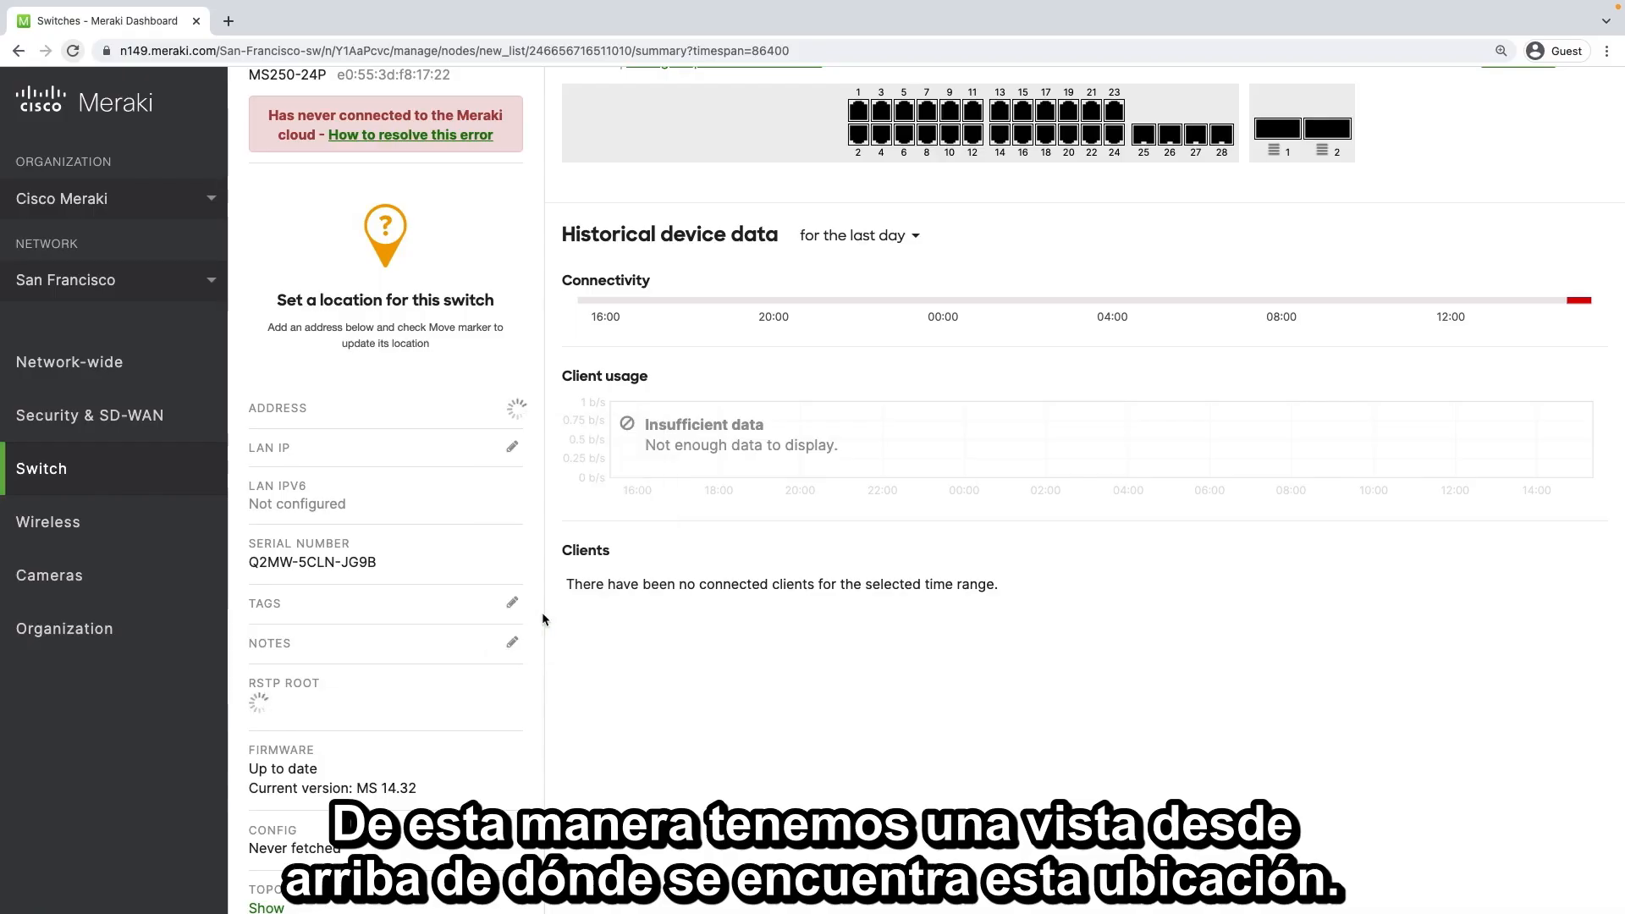
scroll(549, 421, up, 1)
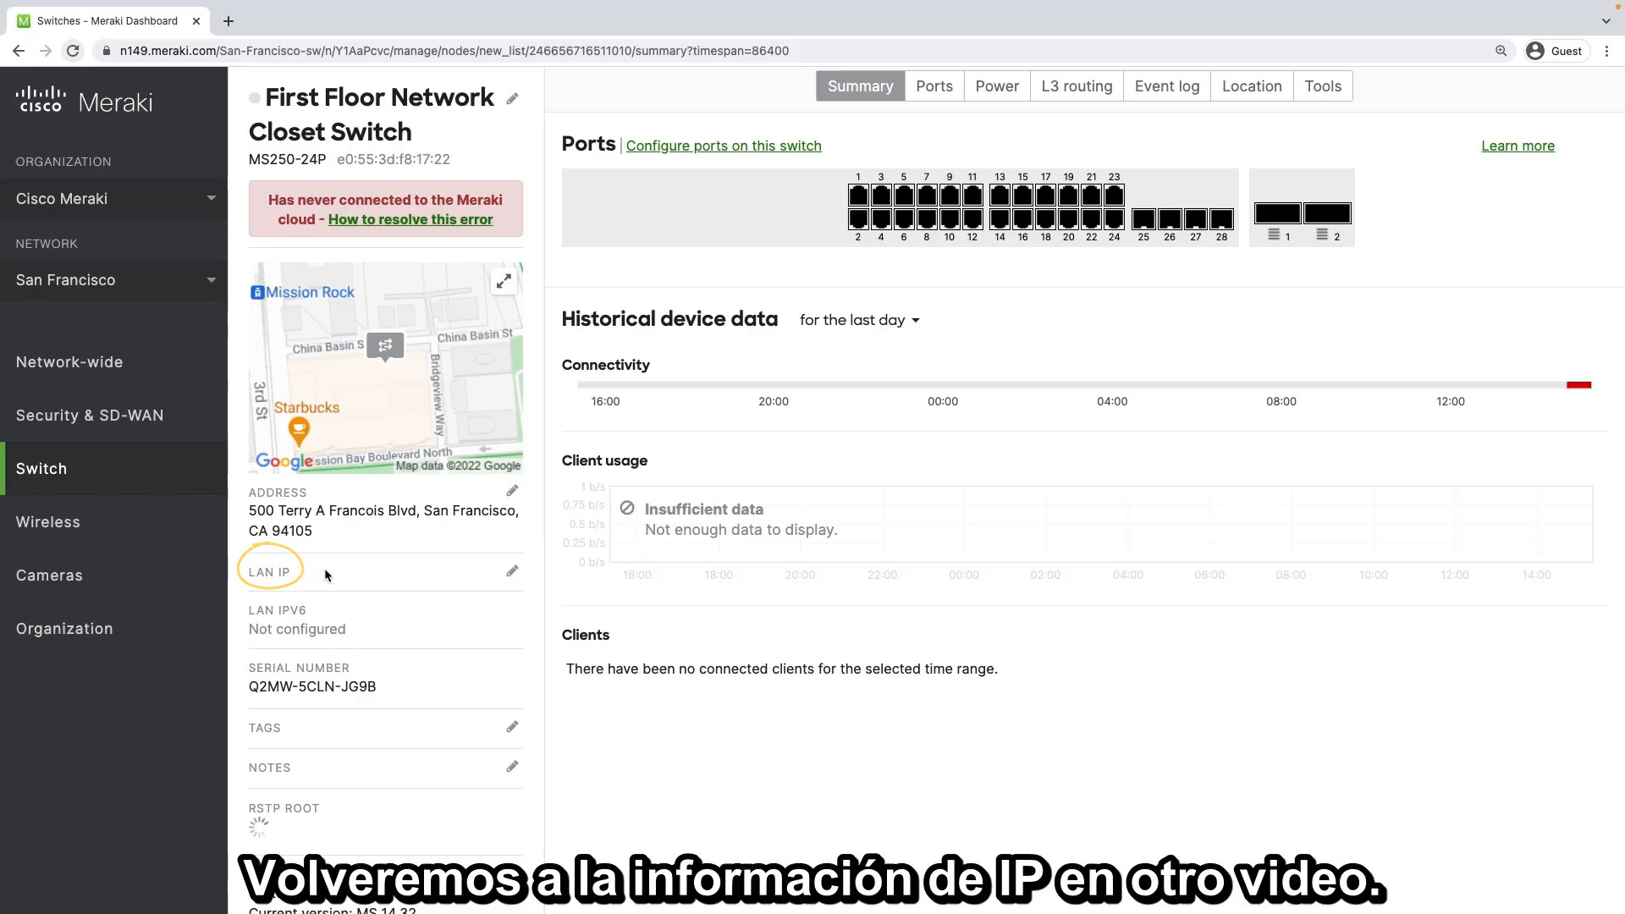
Add the tags "1st_floor" and "IDF" to the switch and save them
scroll(545, 572, down, 5)
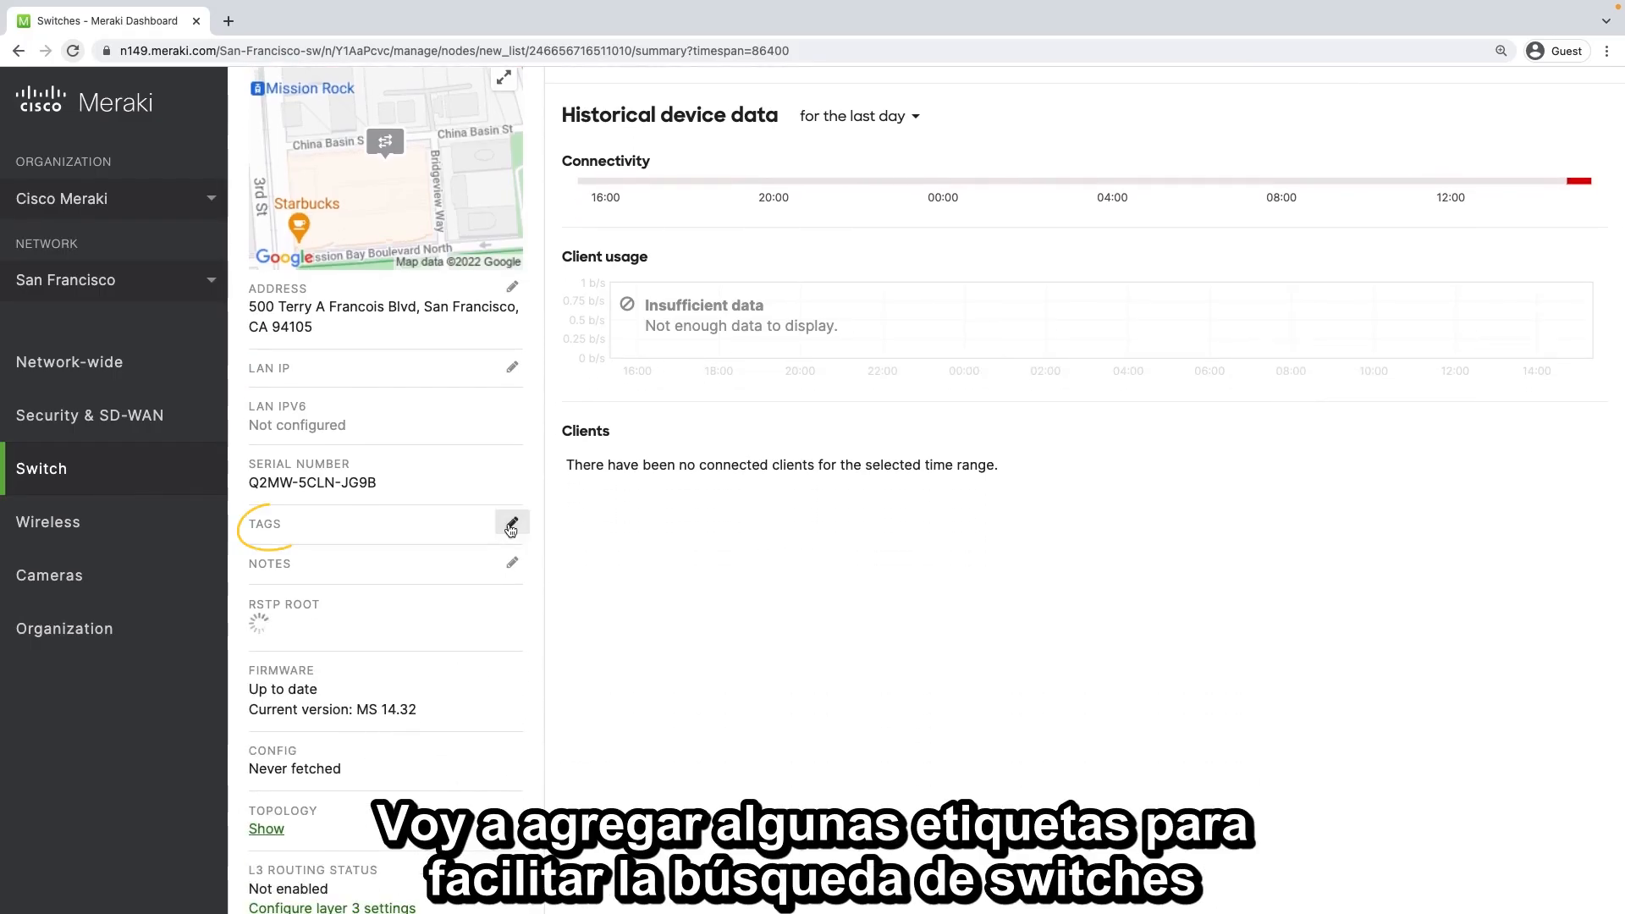
click(512, 522)
click(567, 567)
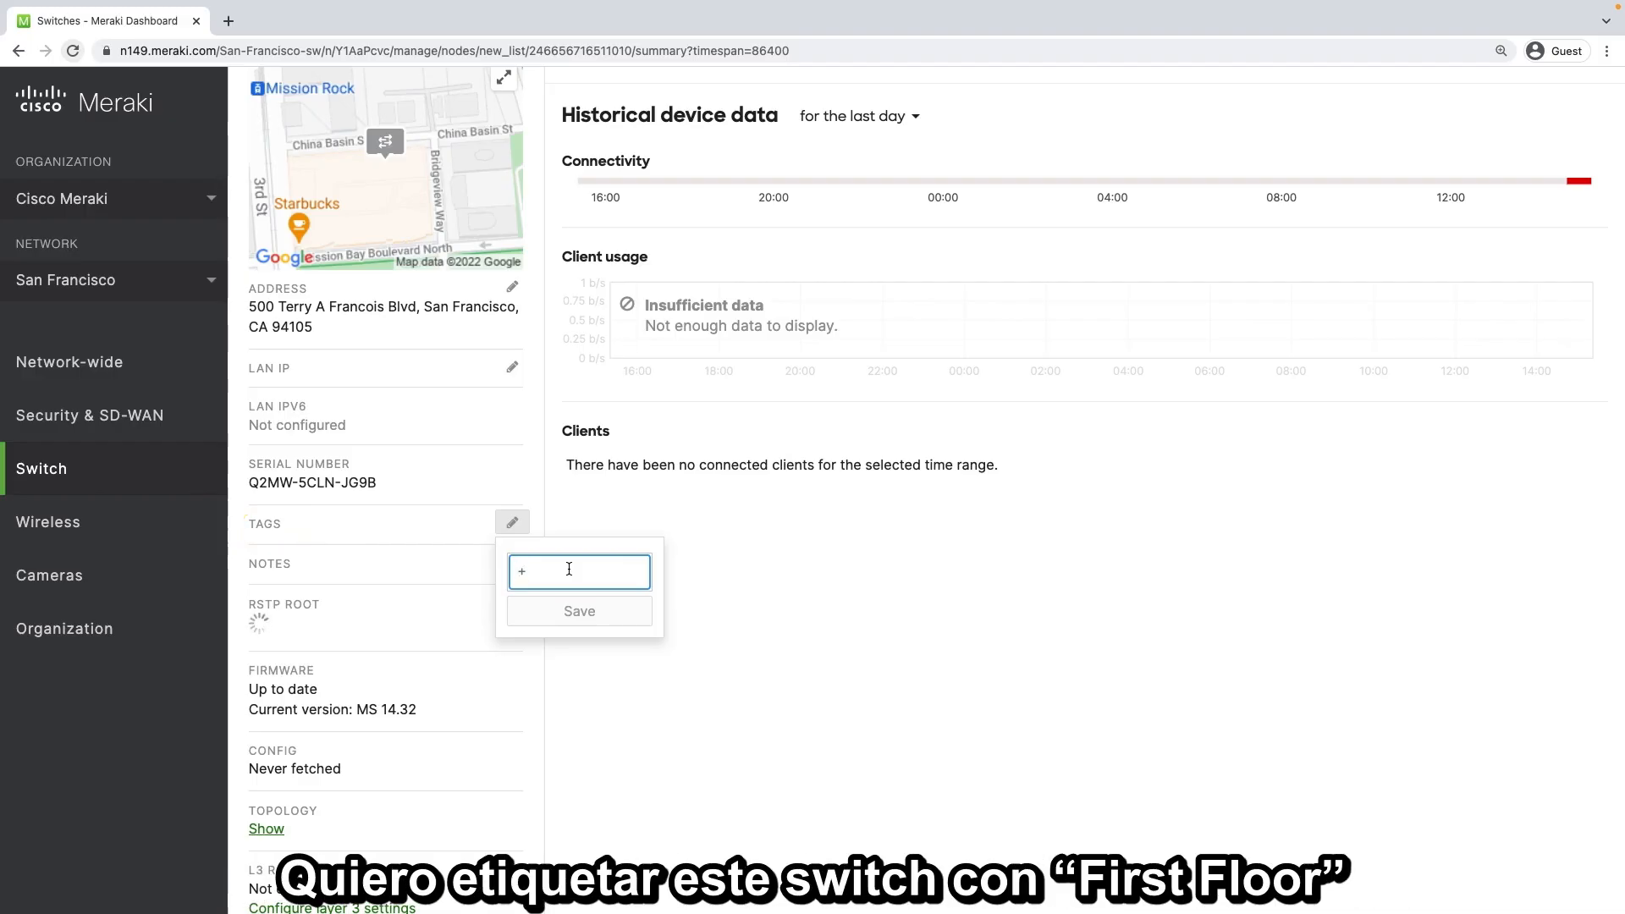
text(1st_)
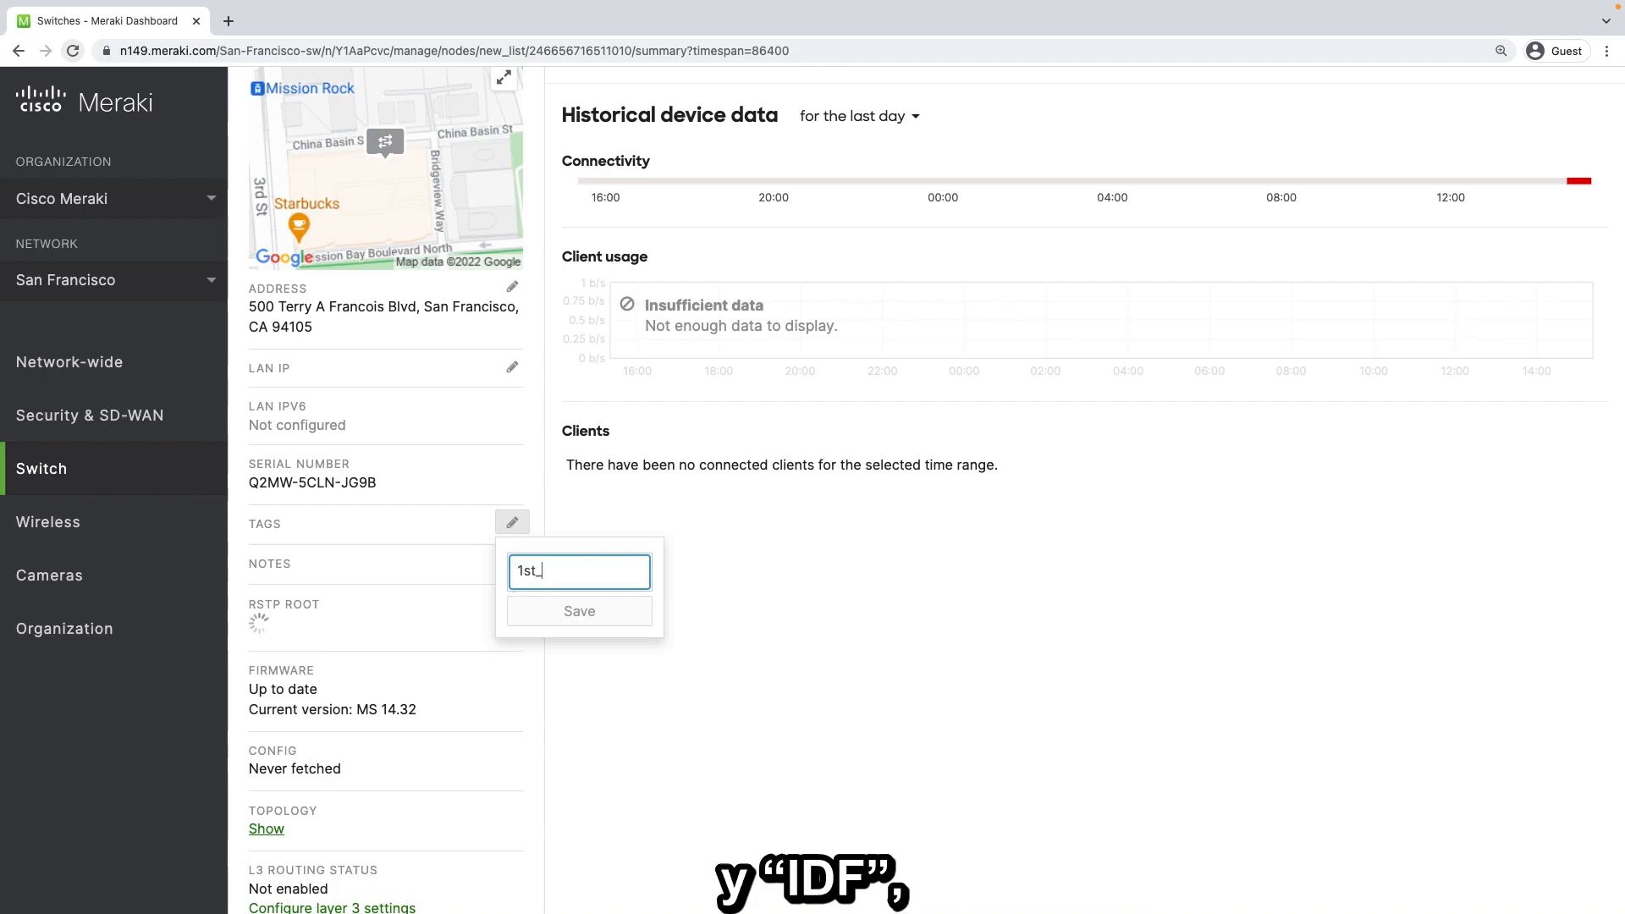
text(floor)
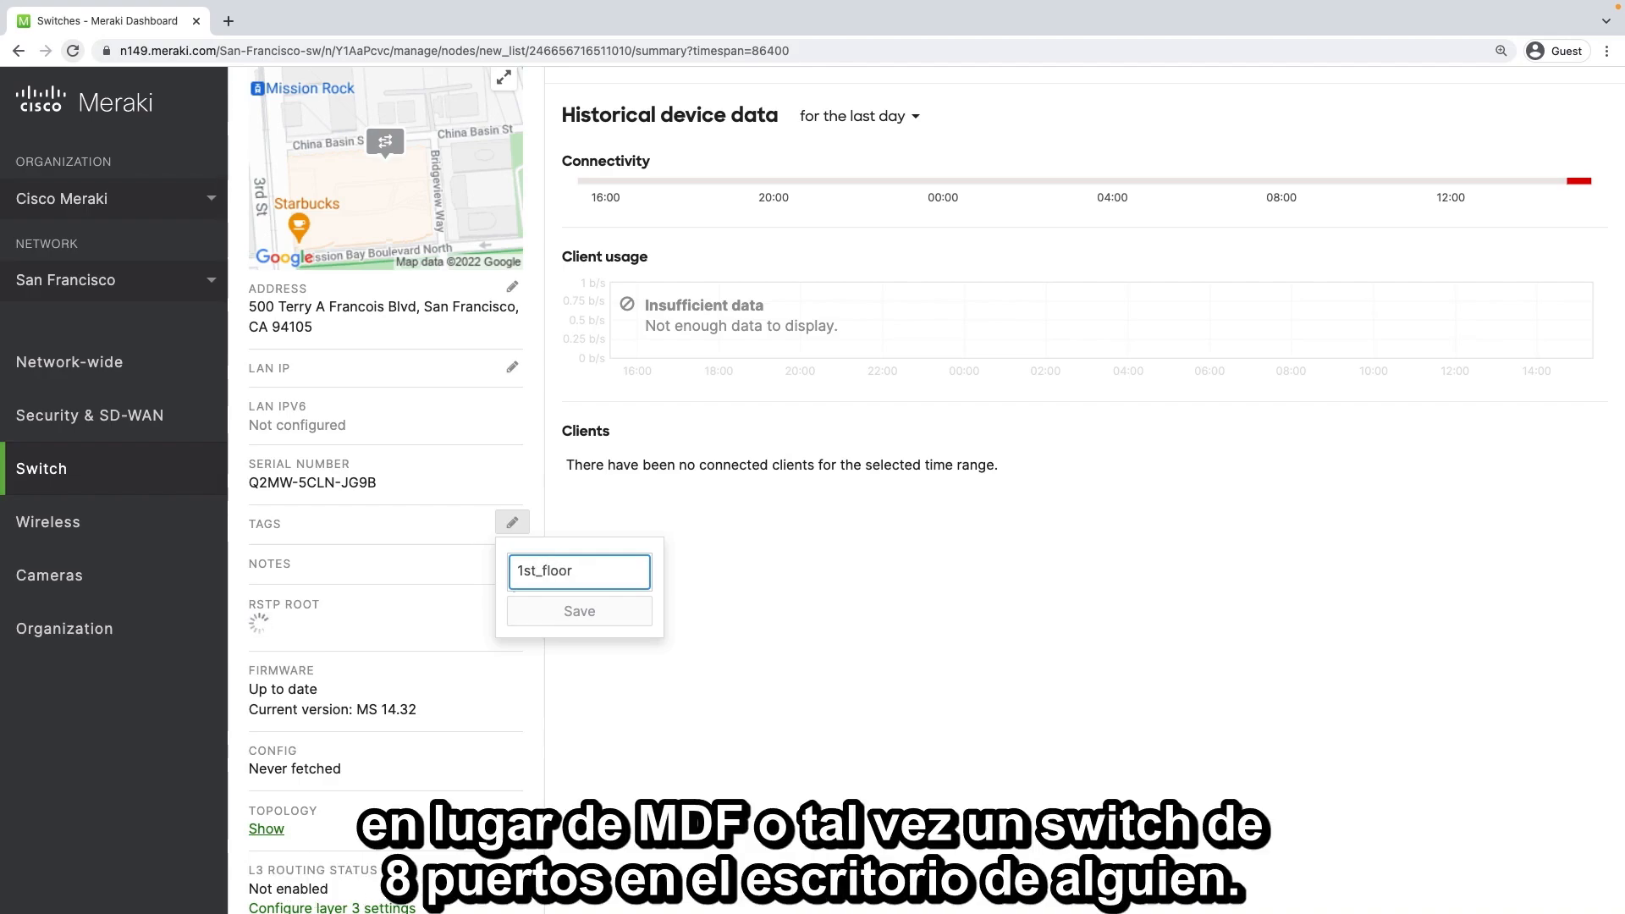
key(Return)
text(IDF)
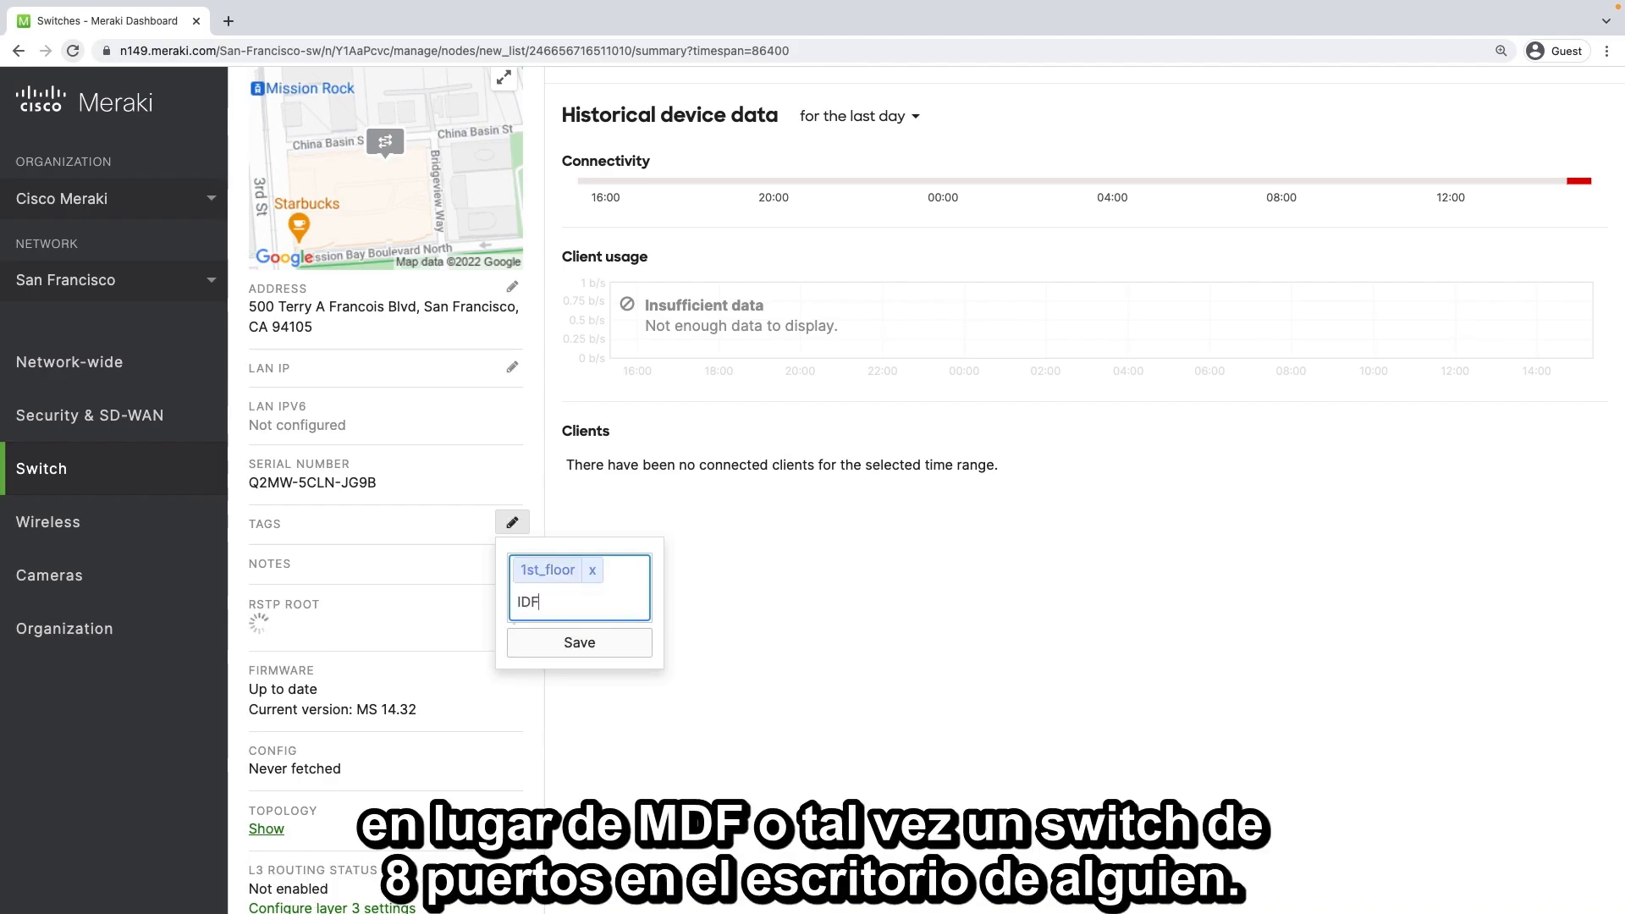
key(Return)
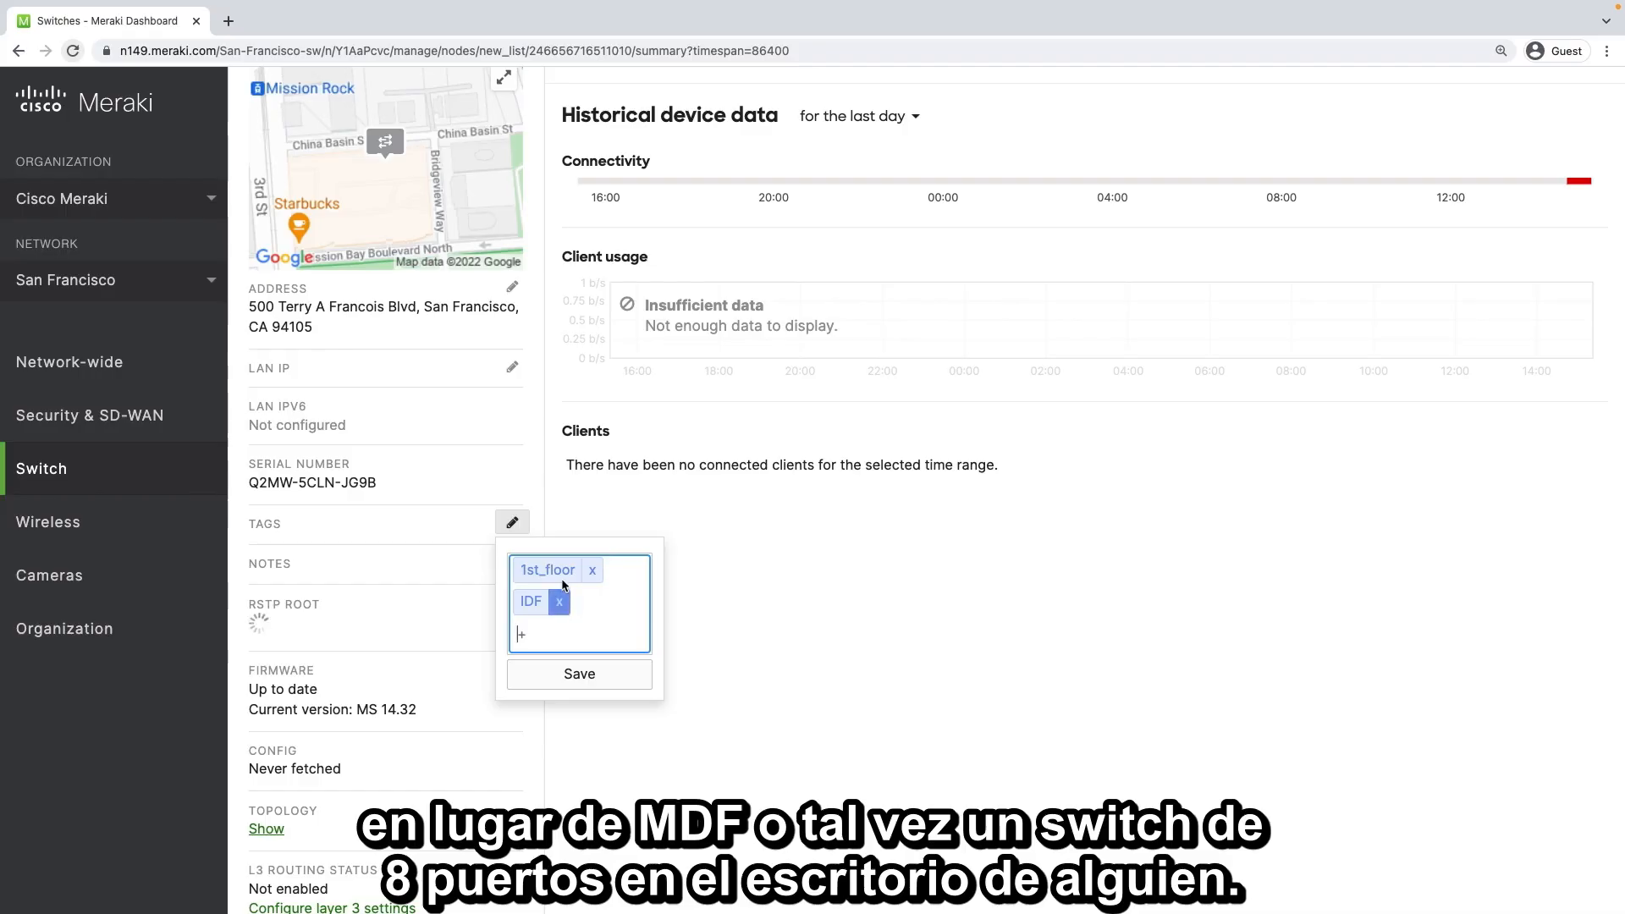
click(590, 682)
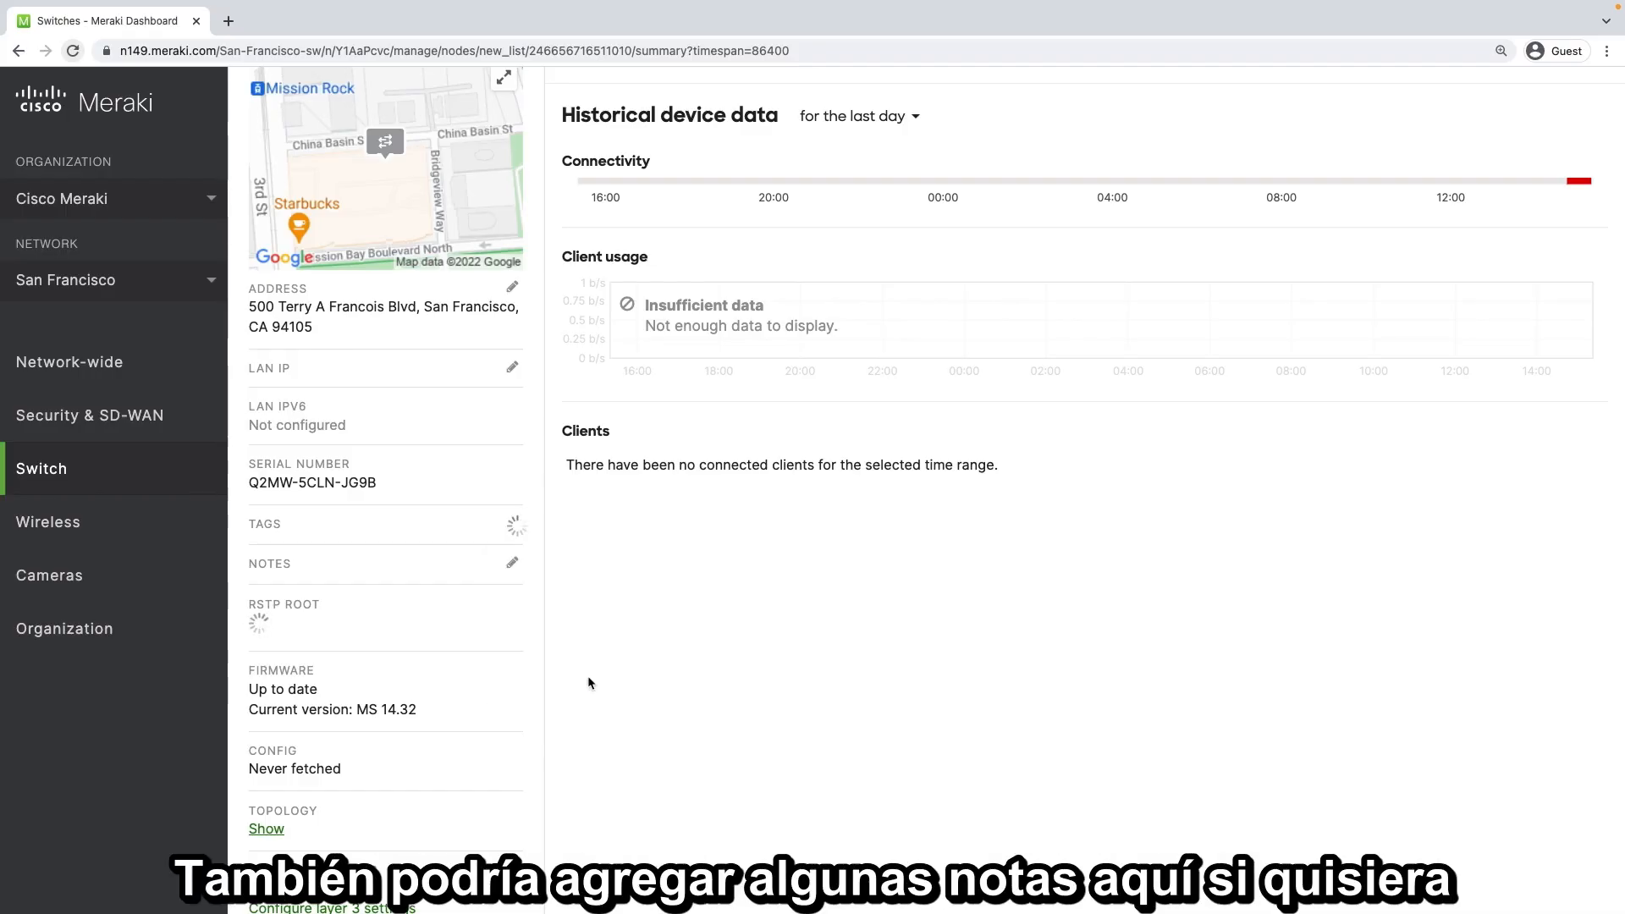
scroll(573, 675, down, 1)
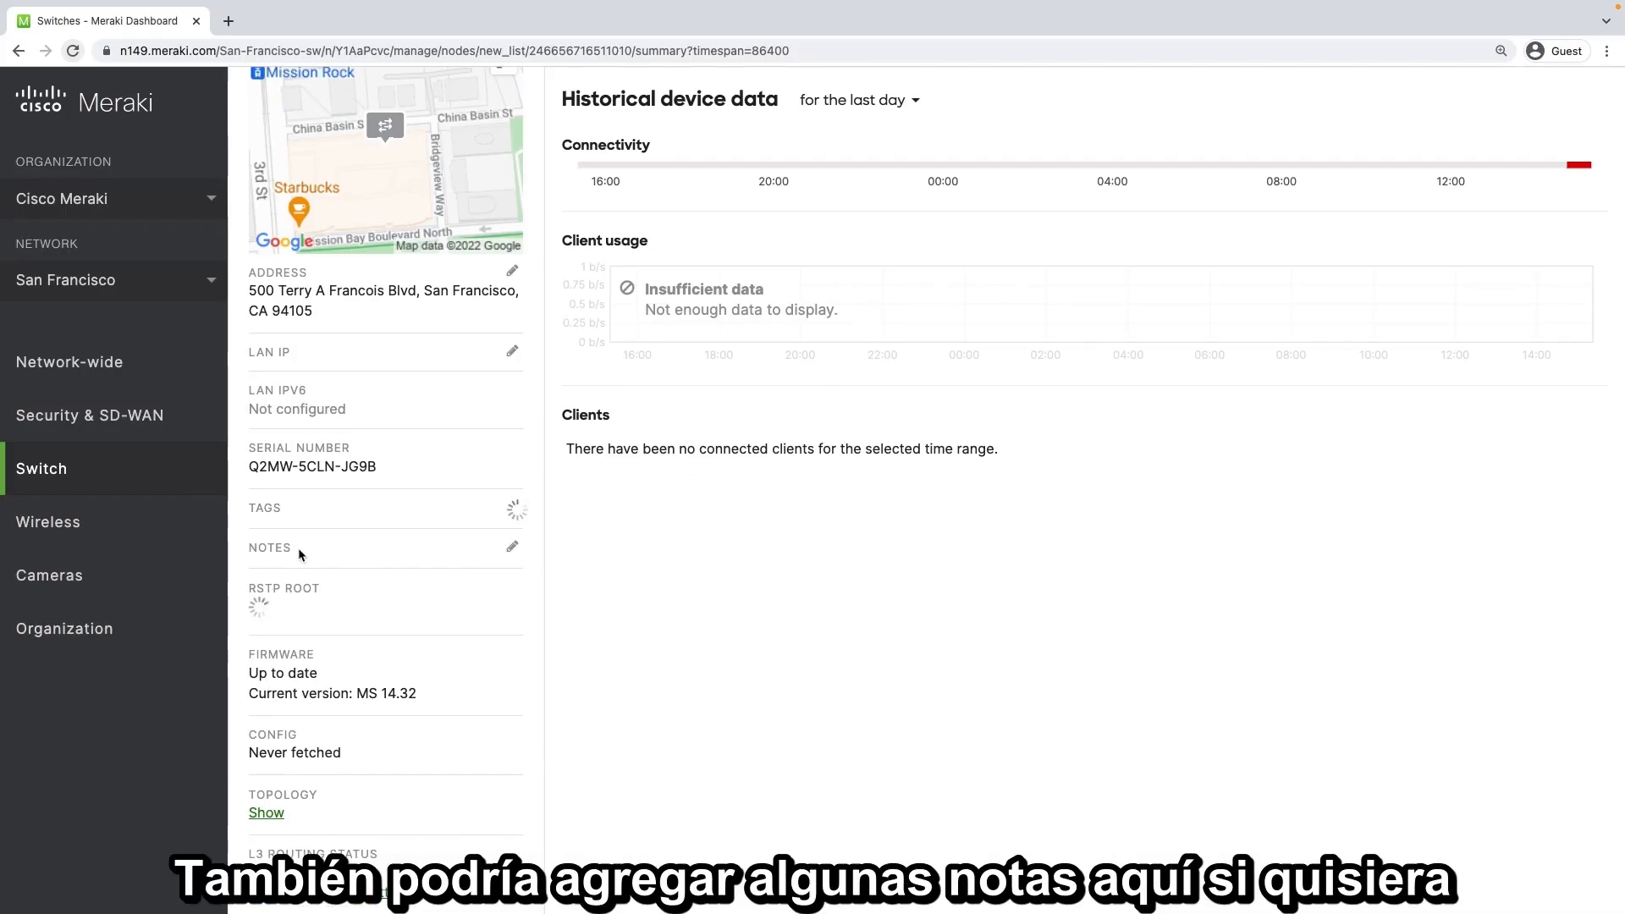
click(517, 579)
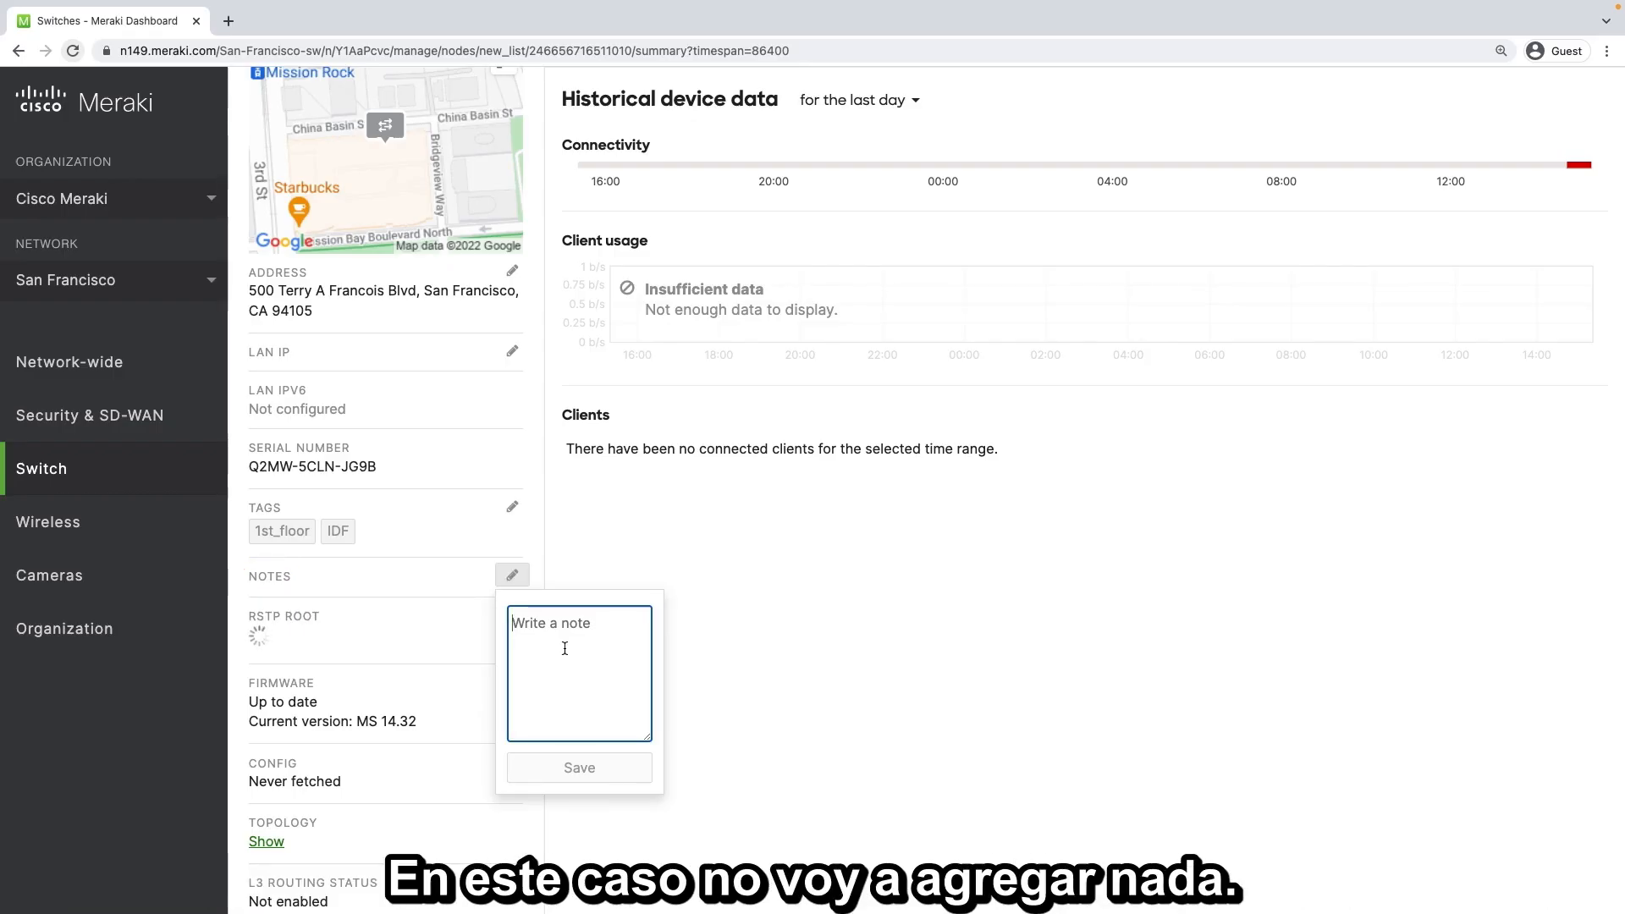
click(581, 580)
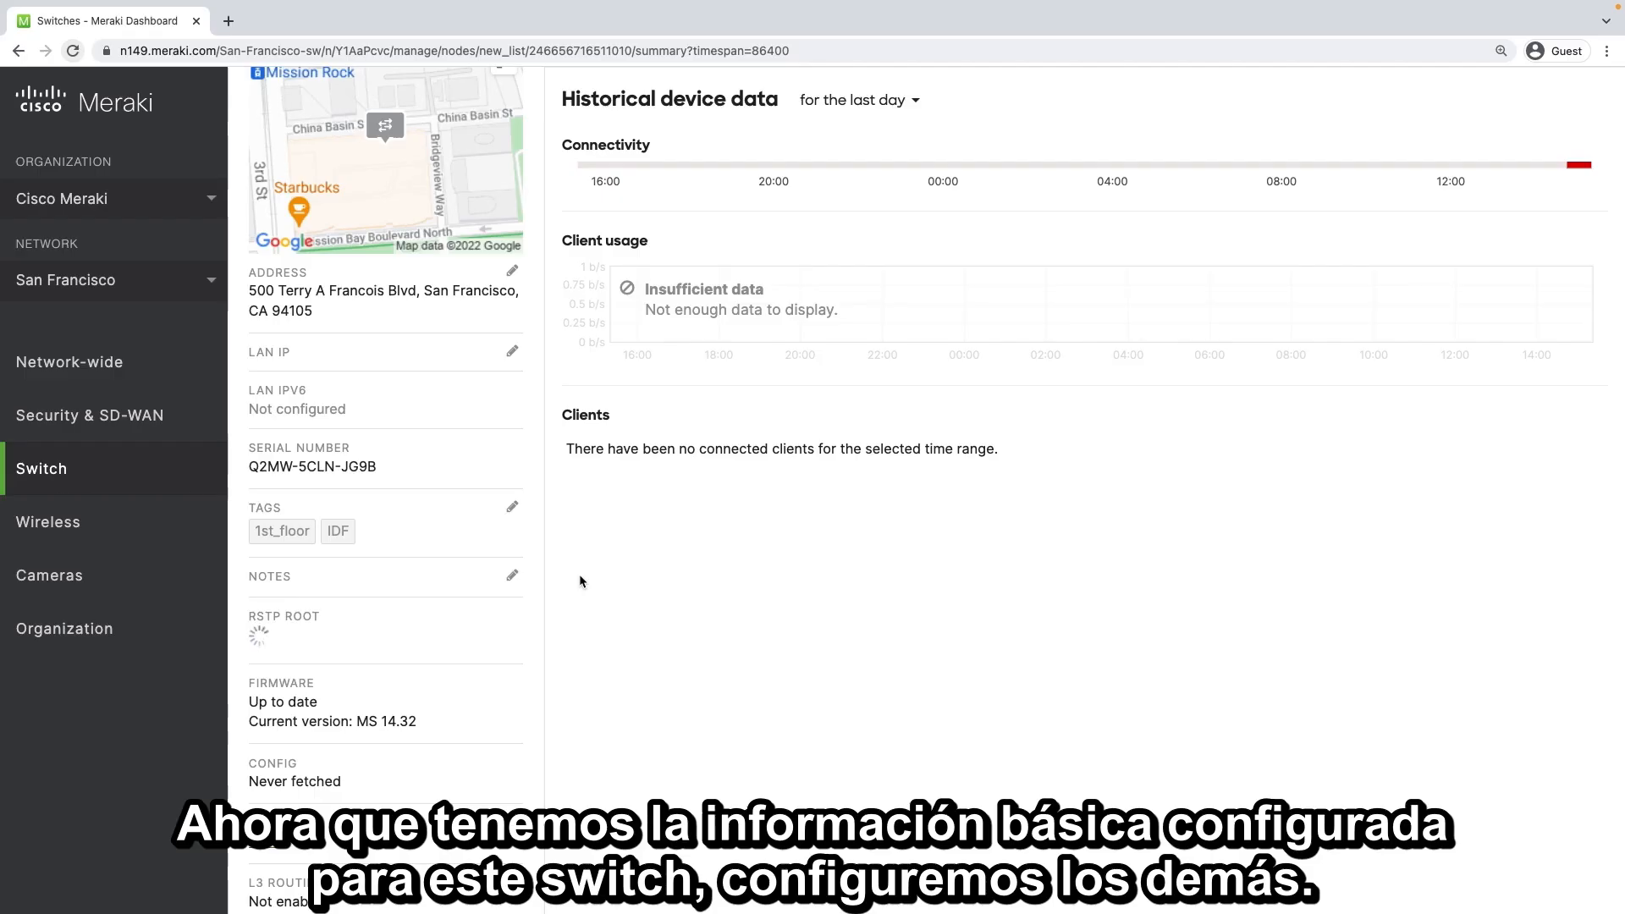
Return to the list of switches and open the details of the switch e0:55:3d:f8:69:e2
scroll(580, 575, up, 5)
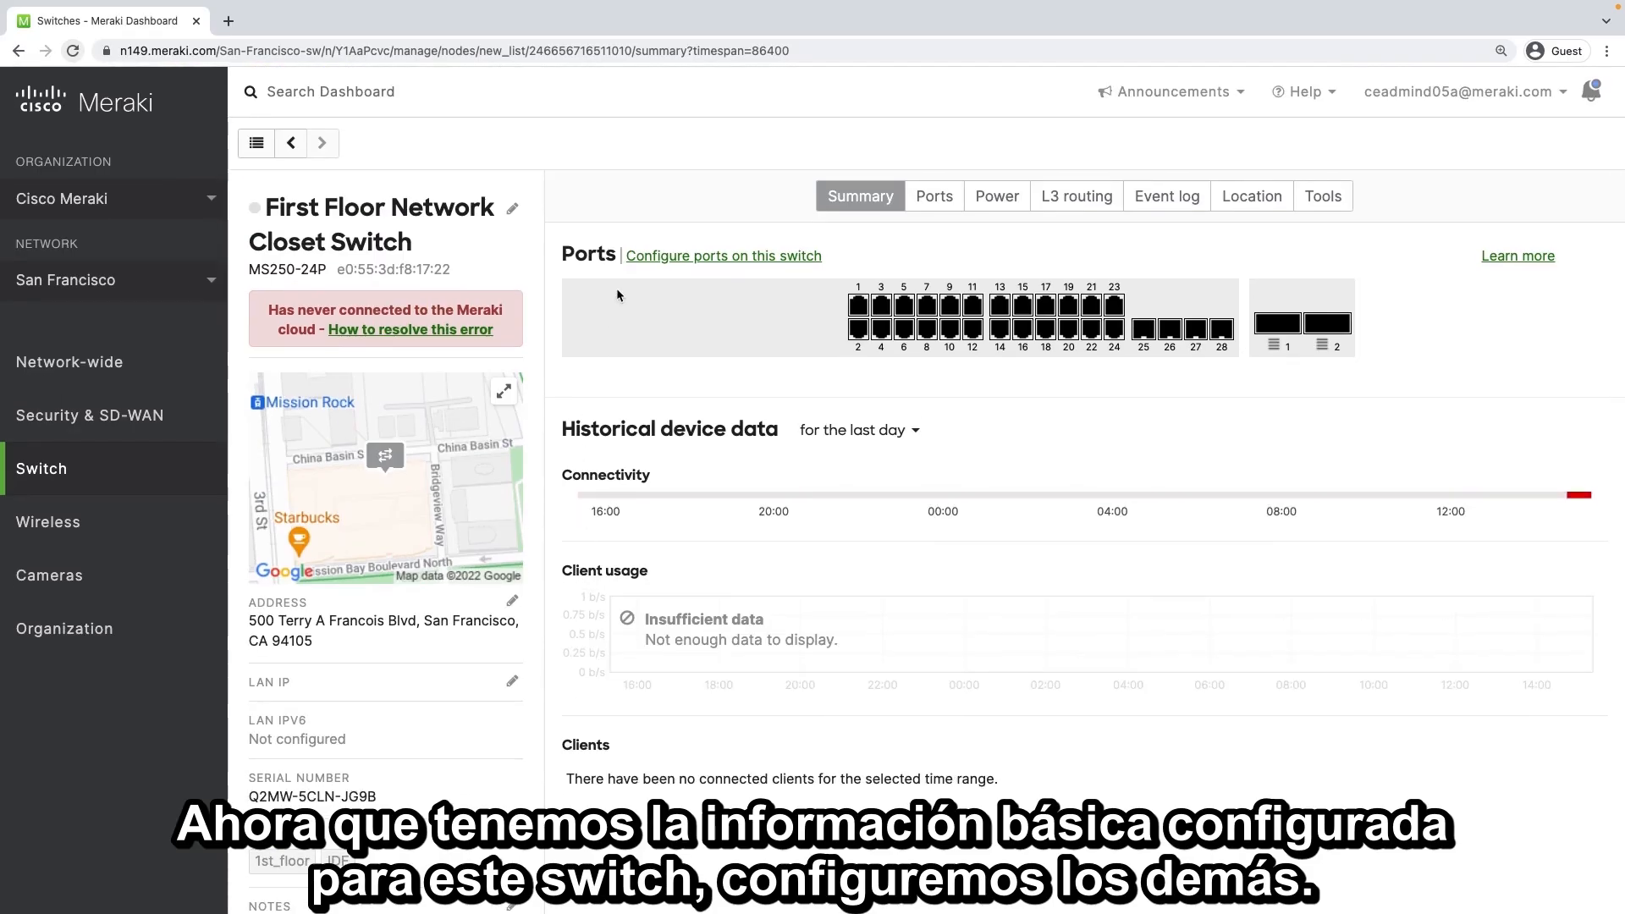
click(257, 141)
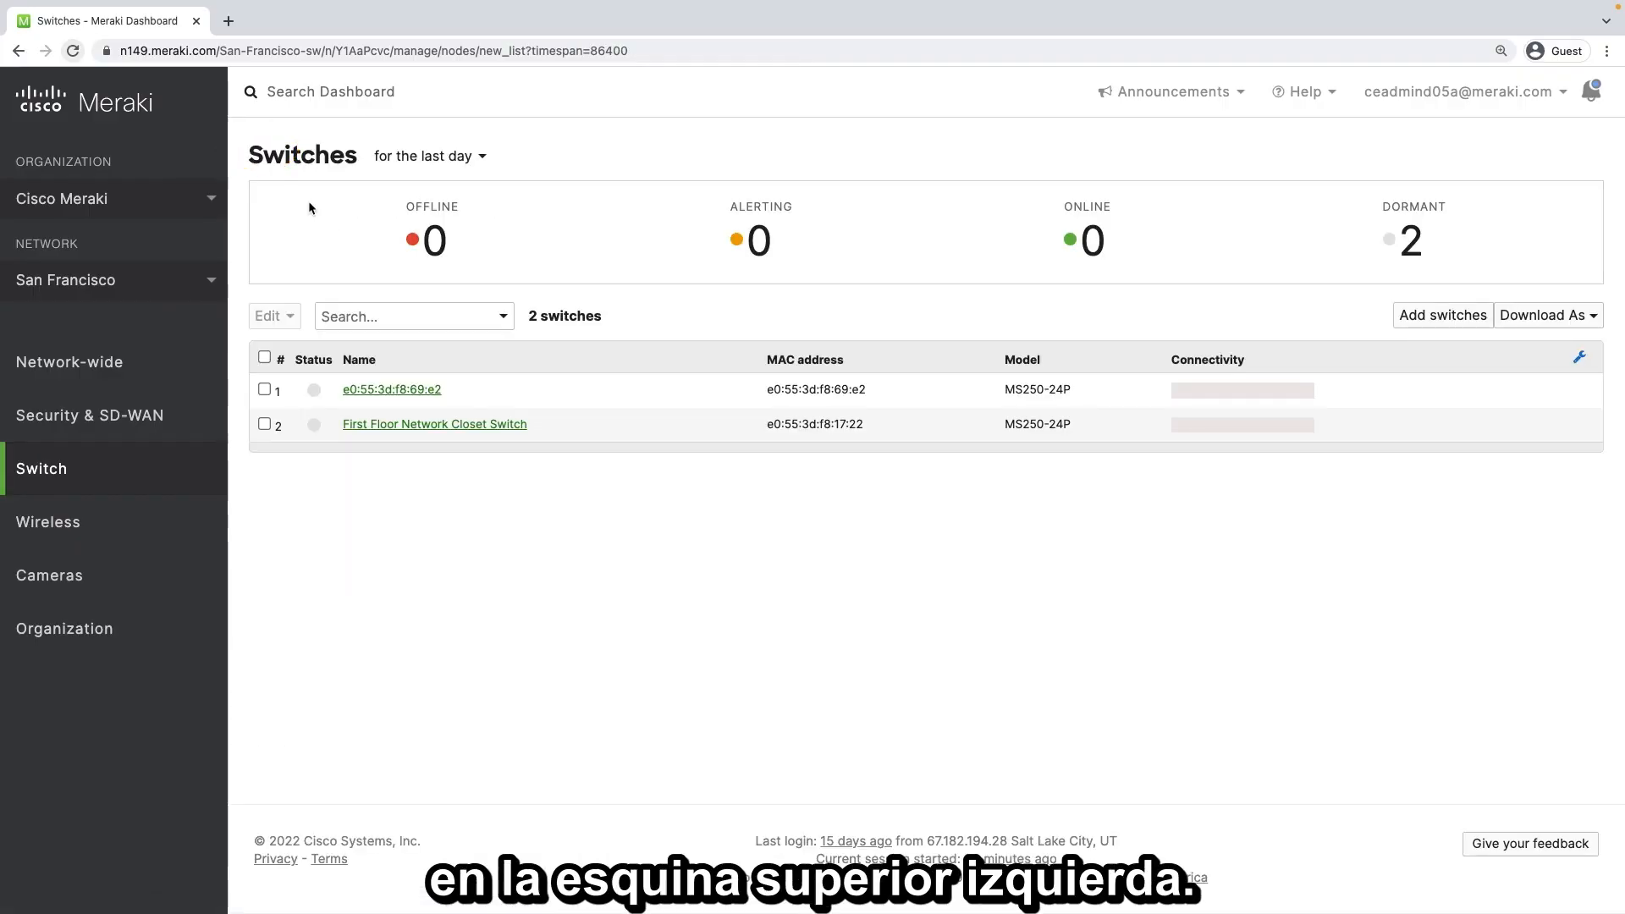
click(383, 391)
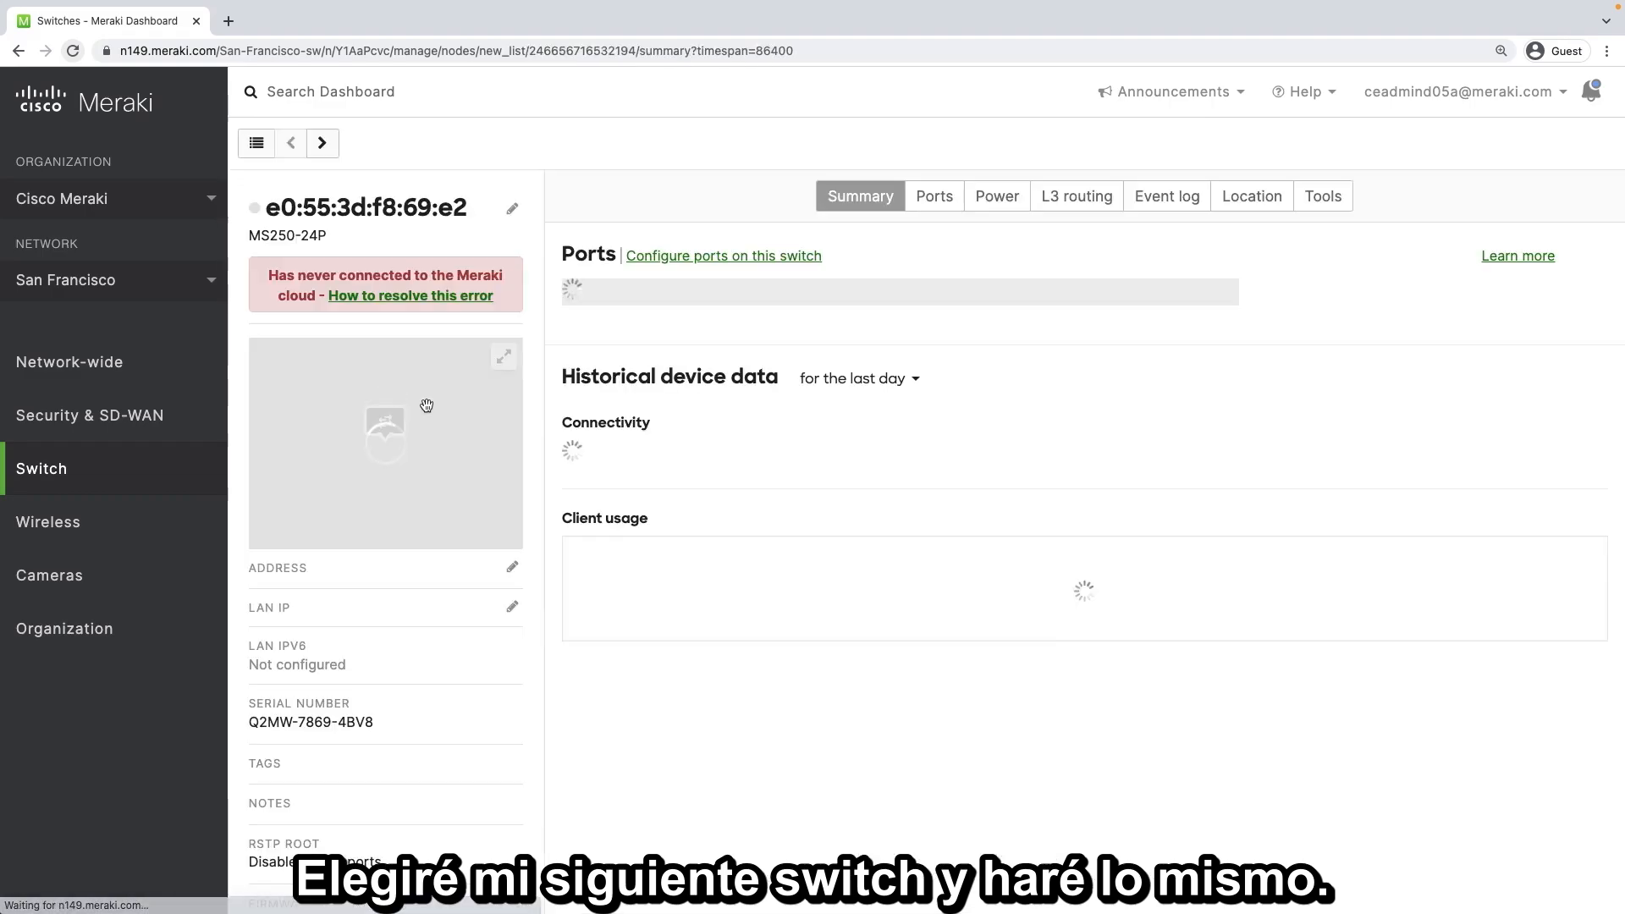
Rename the switch to "Second Floor Network Closet Switch" and save the name
click(513, 210)
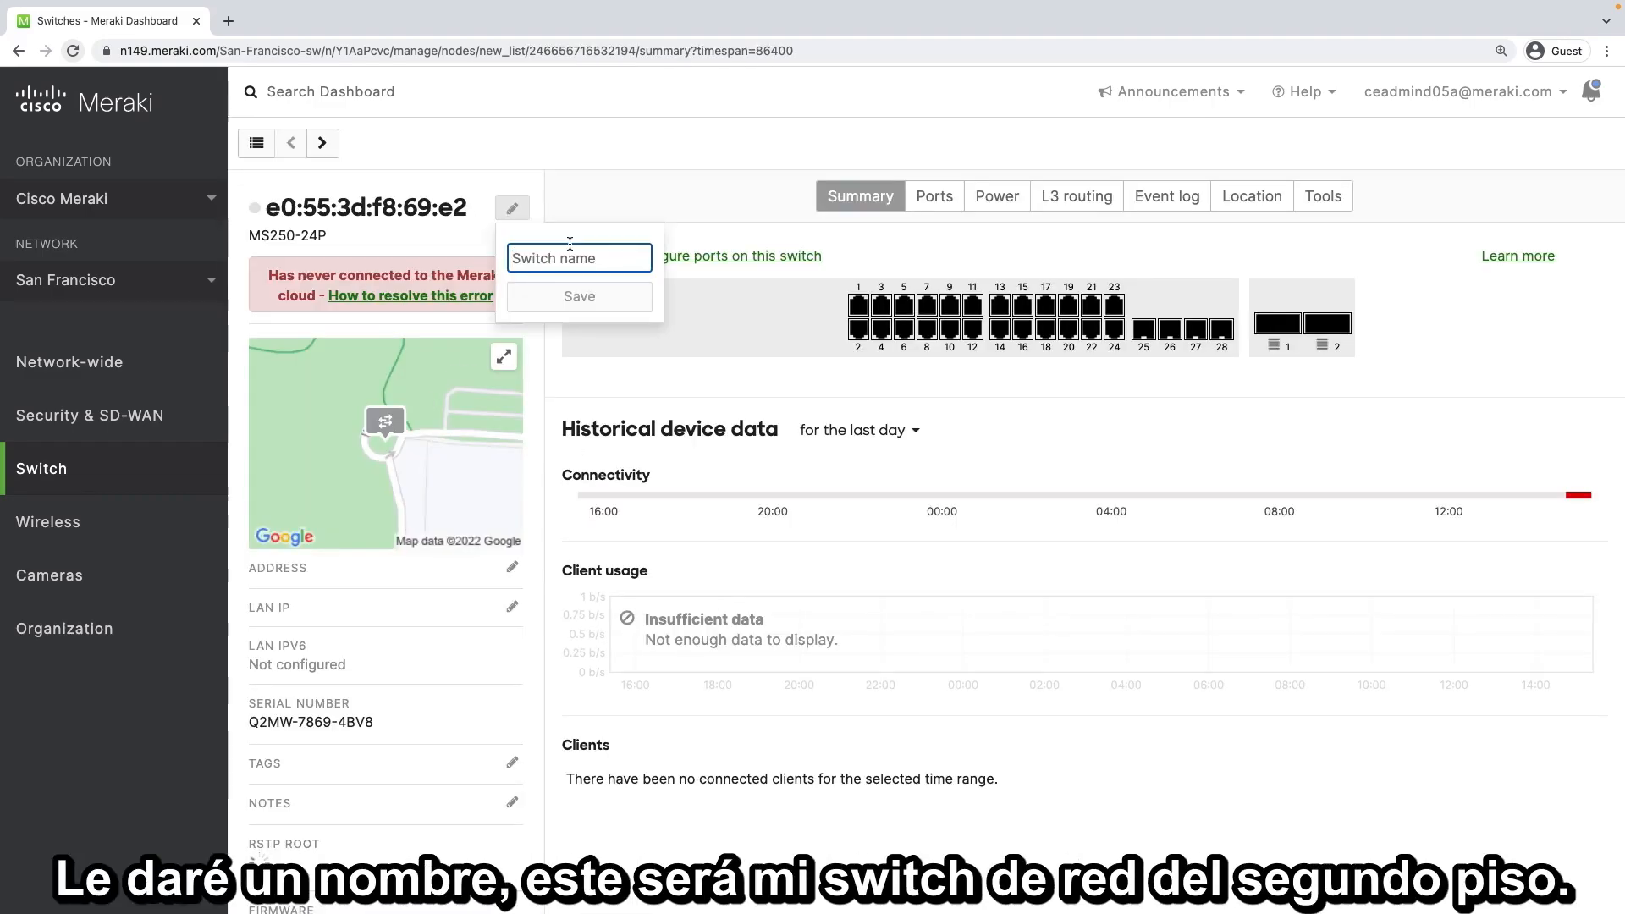
text(Second )
text(Floor Netwo)
text(rk Closet)
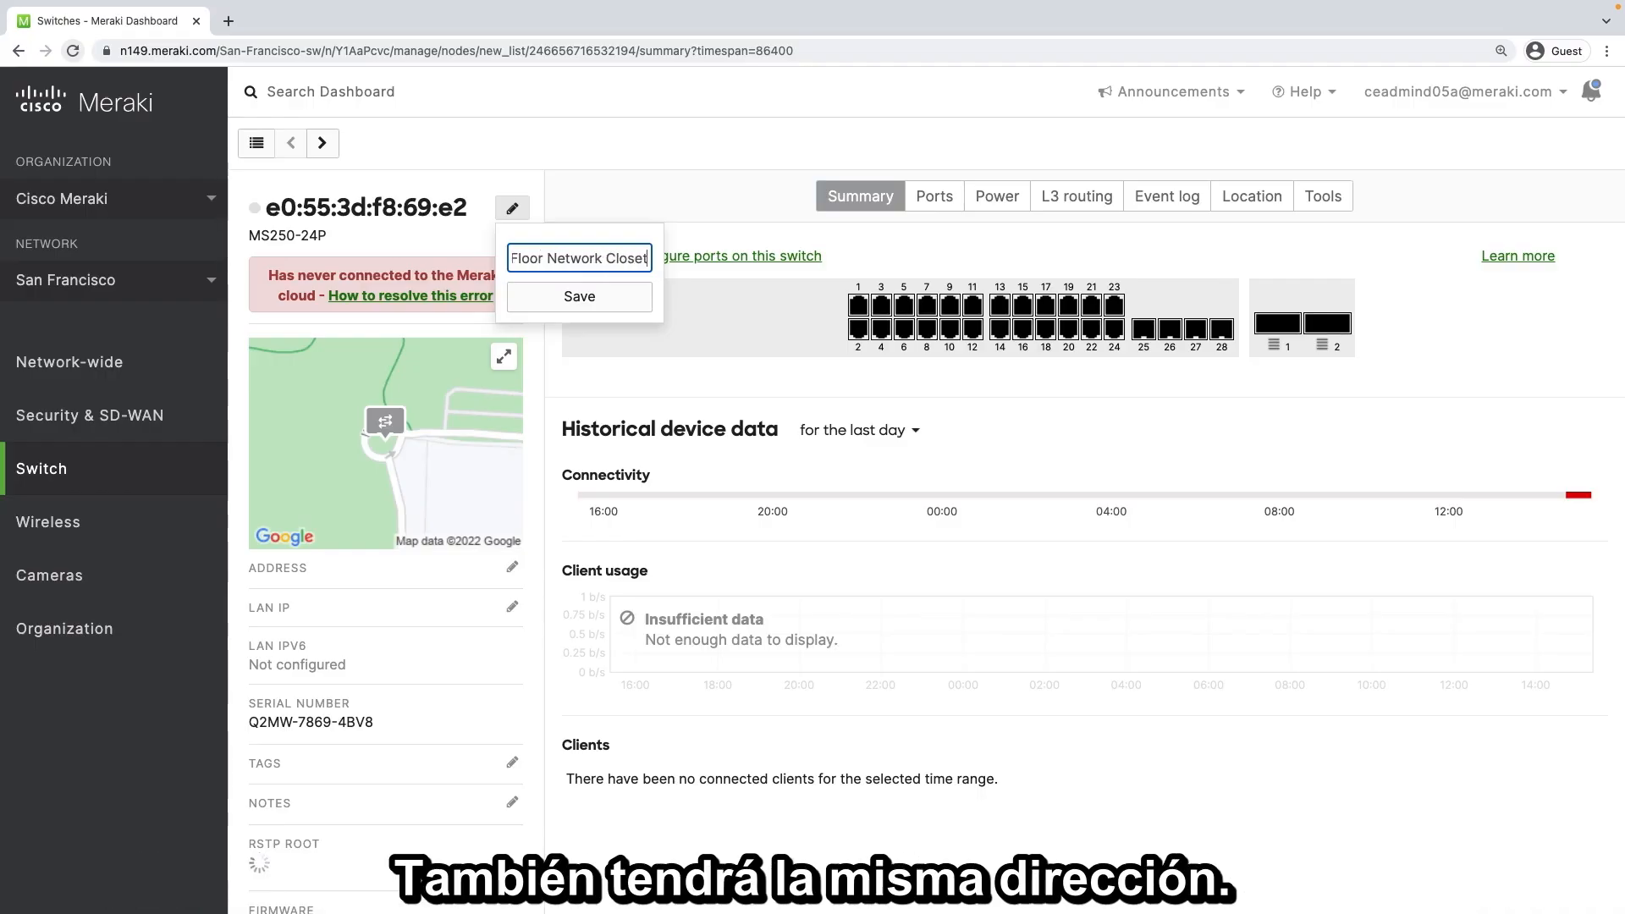
text( Switch)
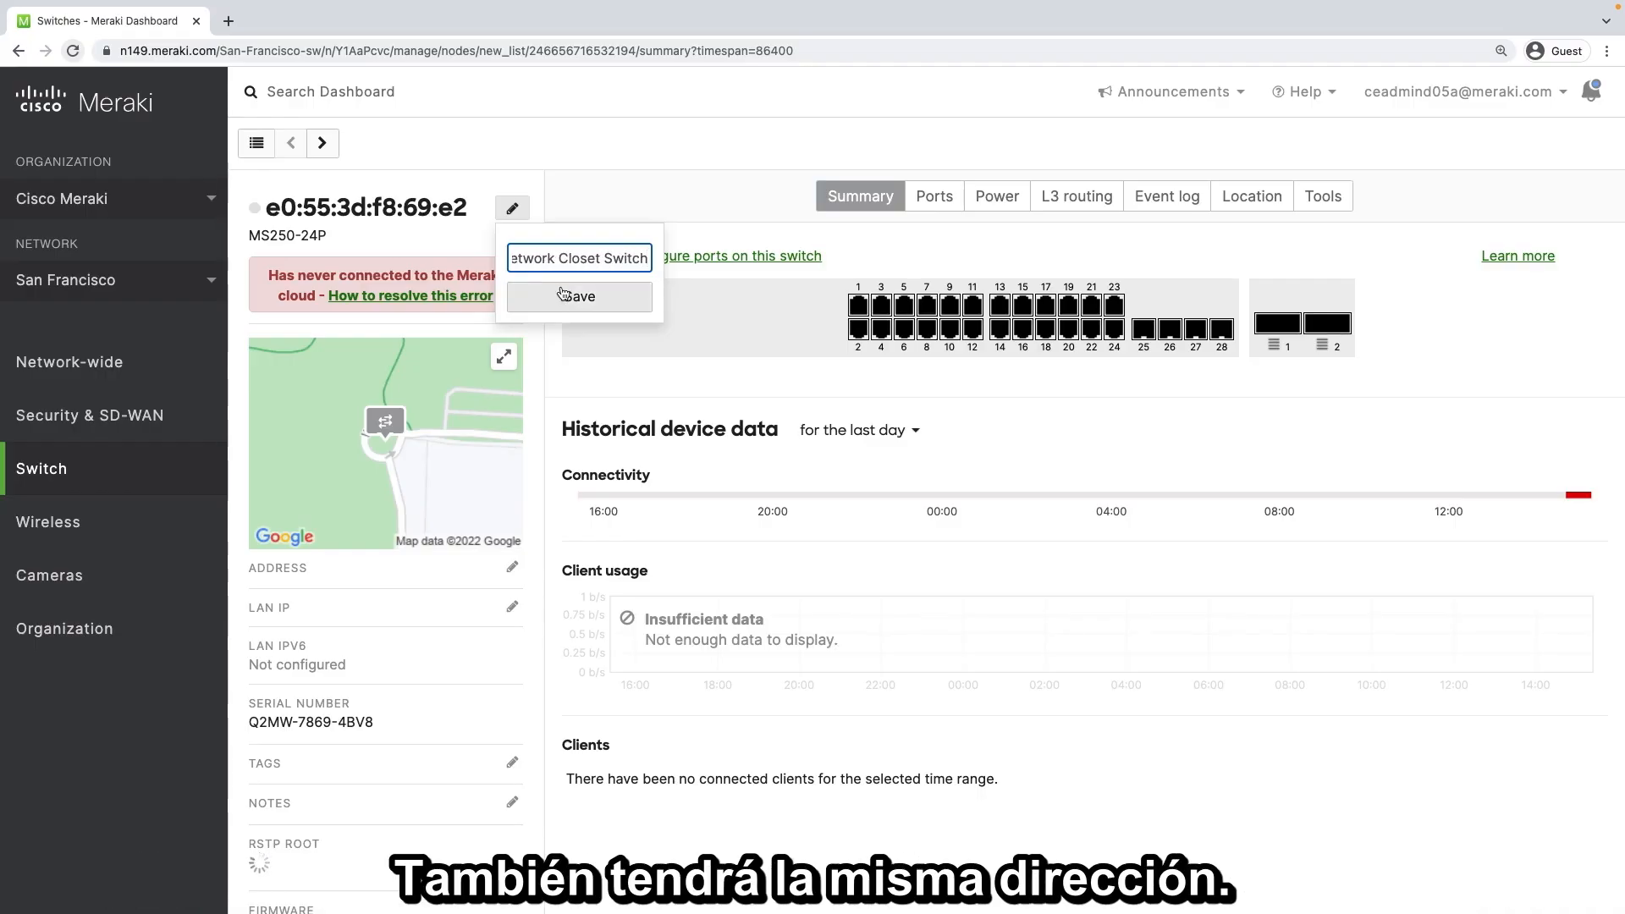
click(580, 296)
Paste the site's copied street address as this switch's address, moving the map marker to it, and save
click(513, 637)
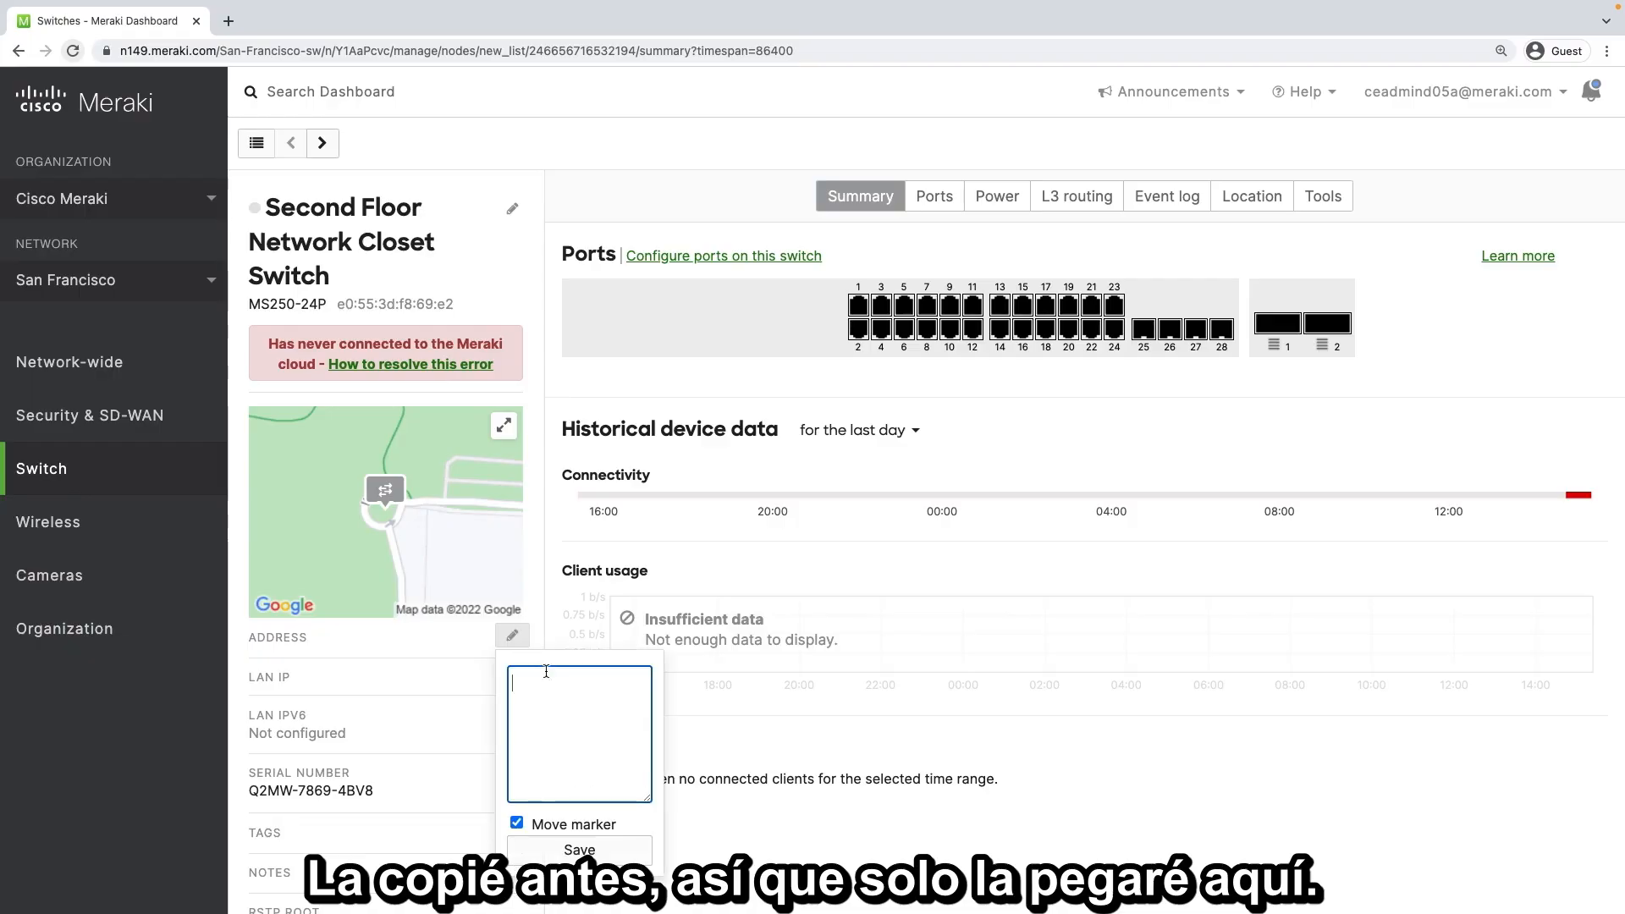
text(500 Terry A Francois Blvd, San Francisco, 94105)
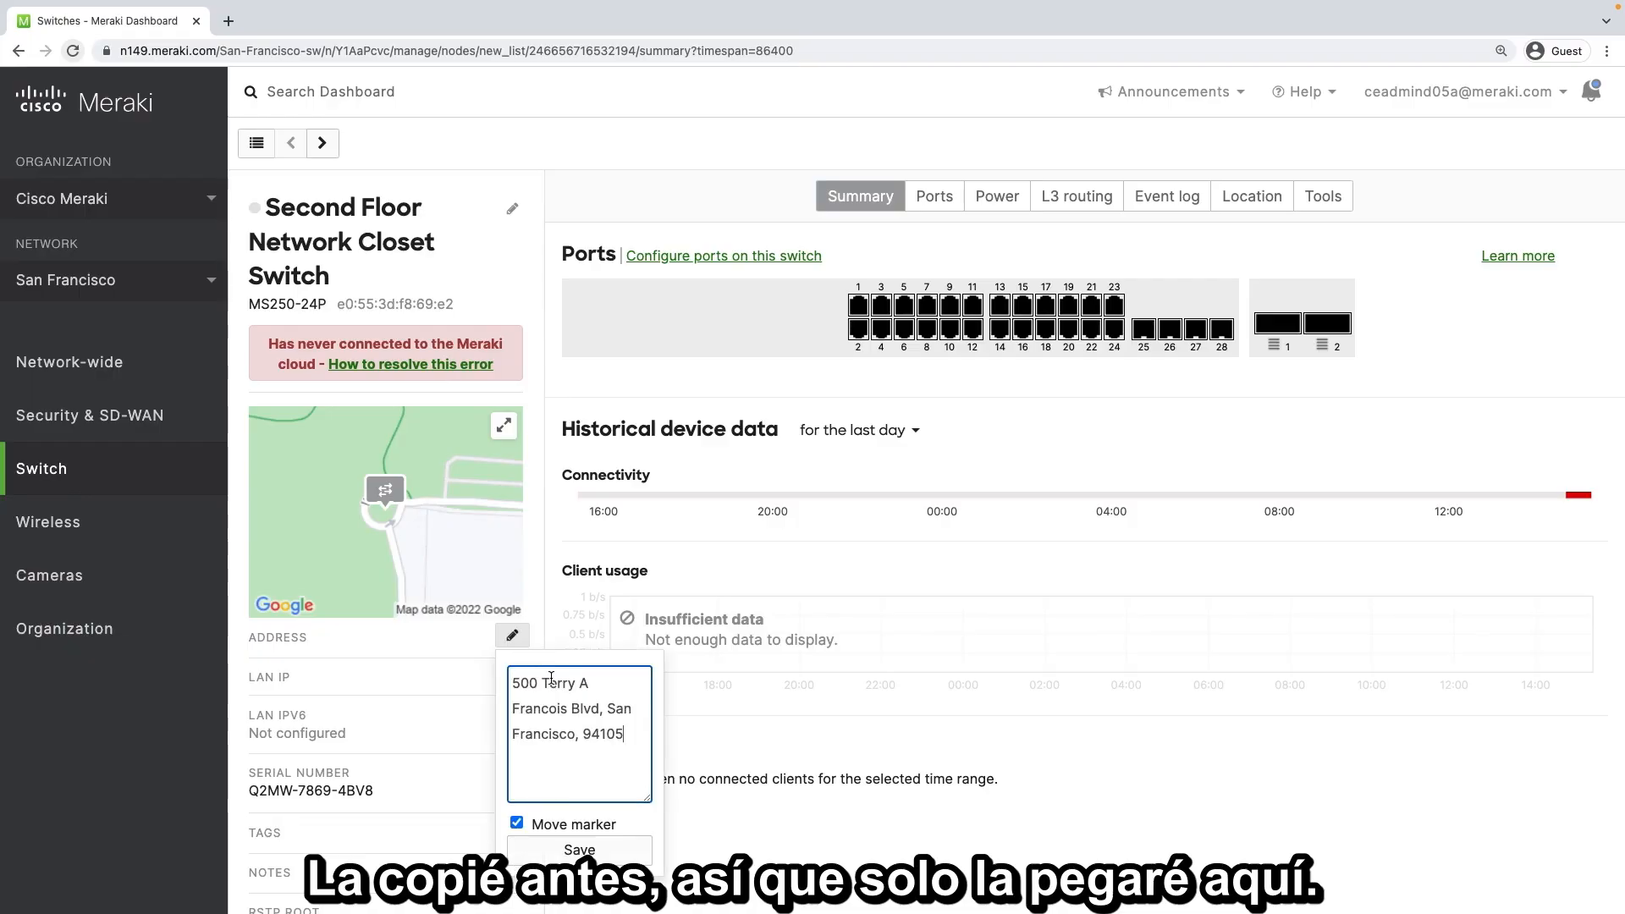
click(580, 849)
Add the tags "2nd_floor" and "IDF" to the second-floor switch and save them
scroll(538, 531, down, 4)
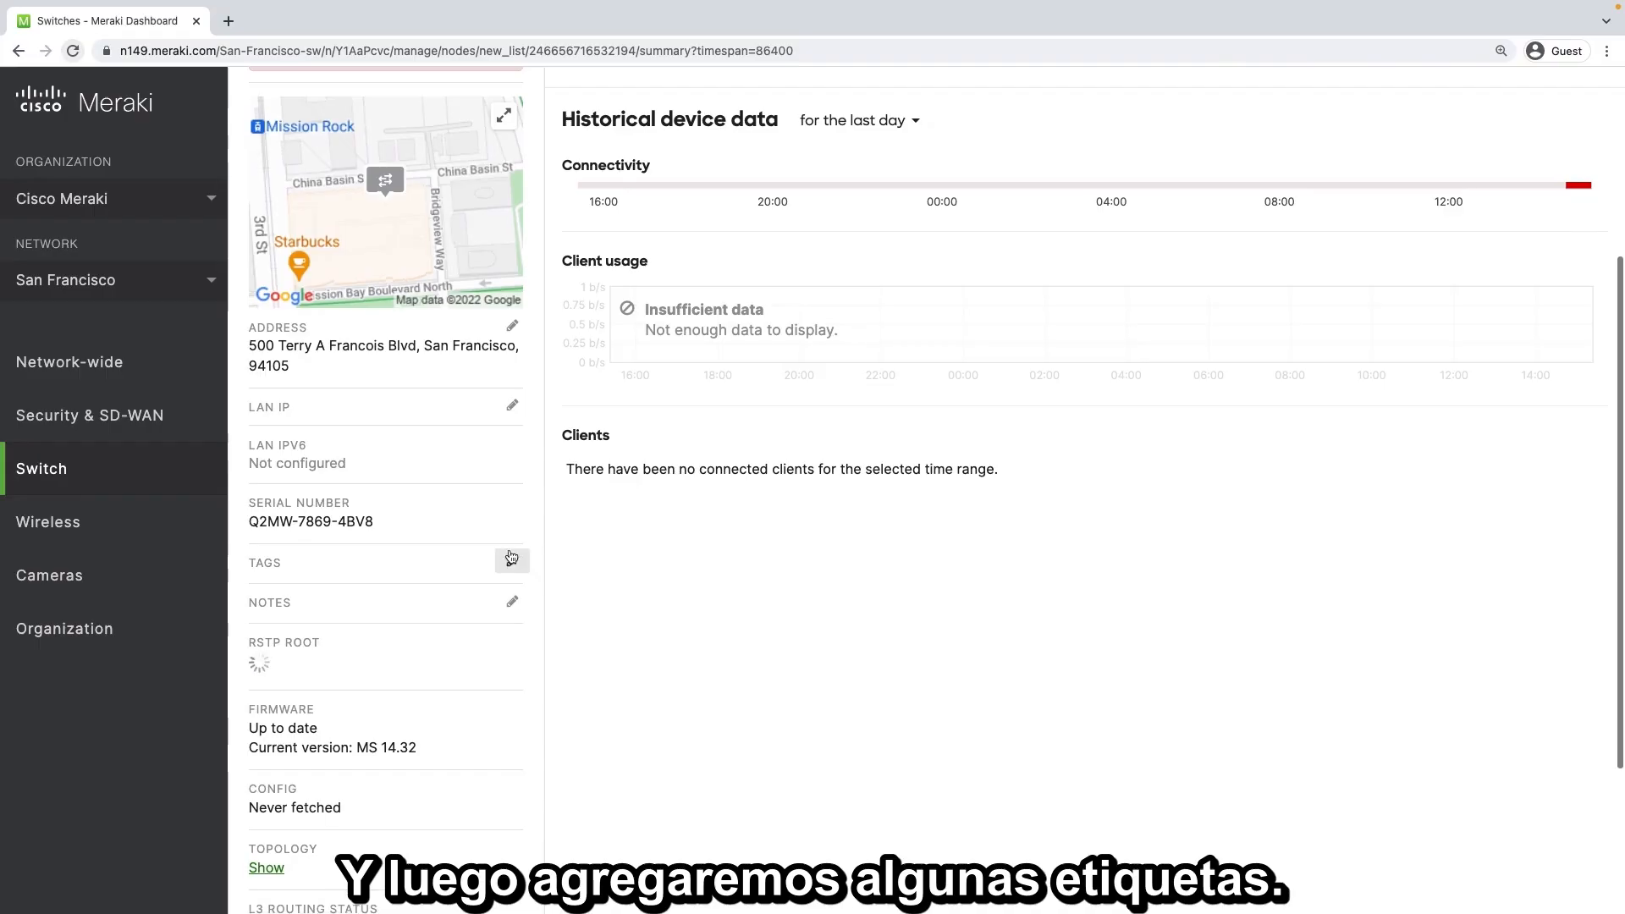
click(513, 564)
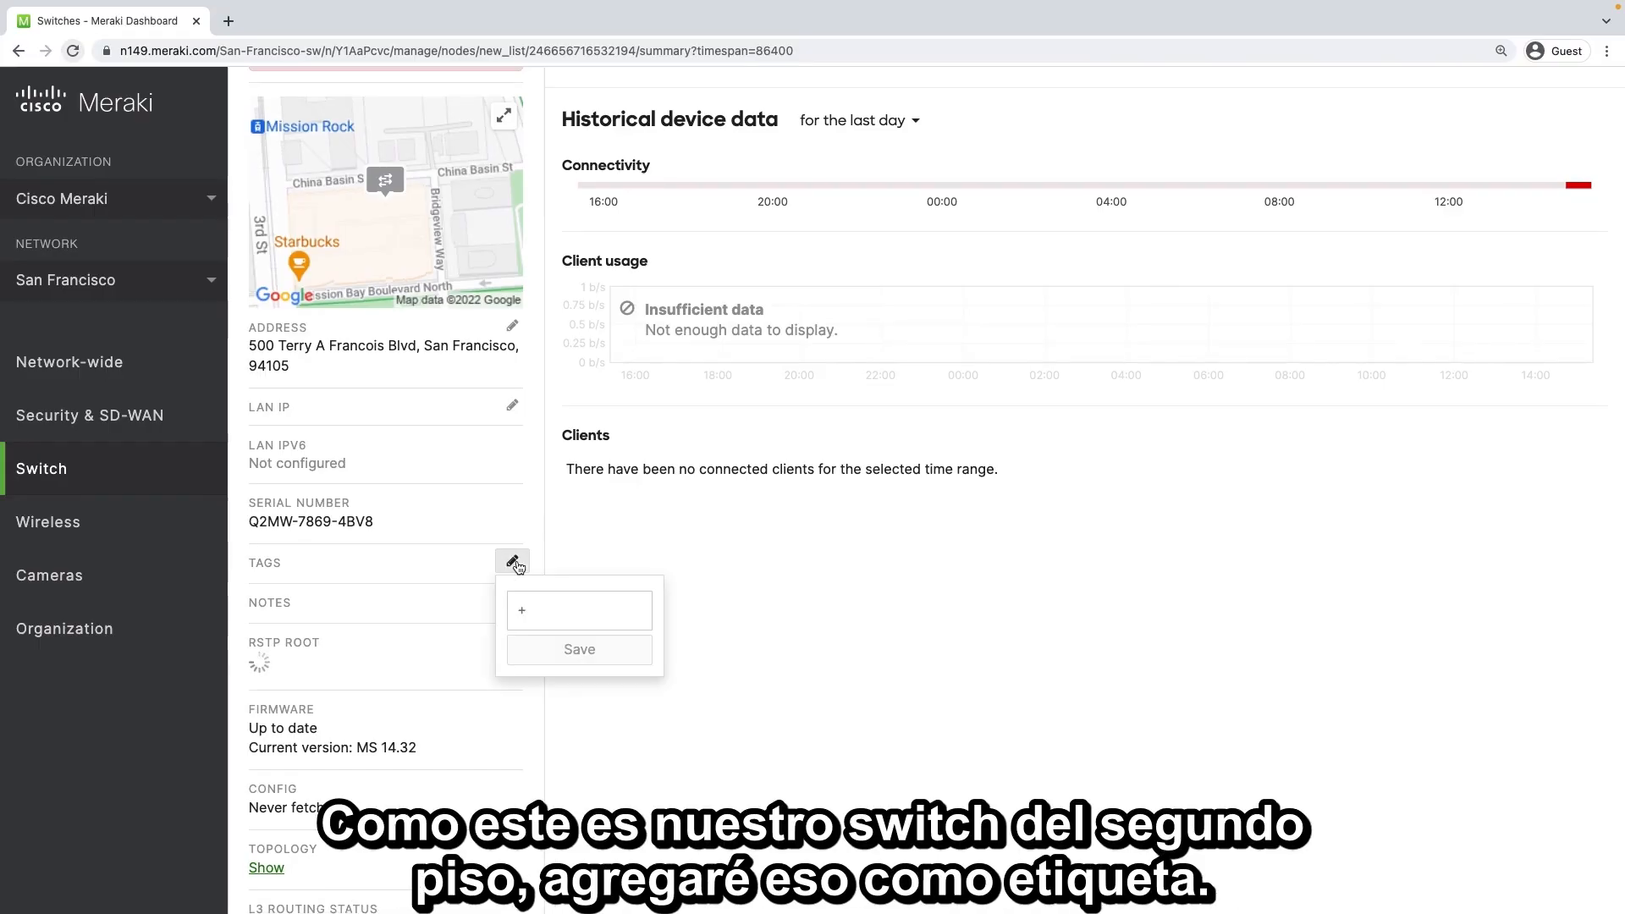
click(579, 611)
text(2nd)
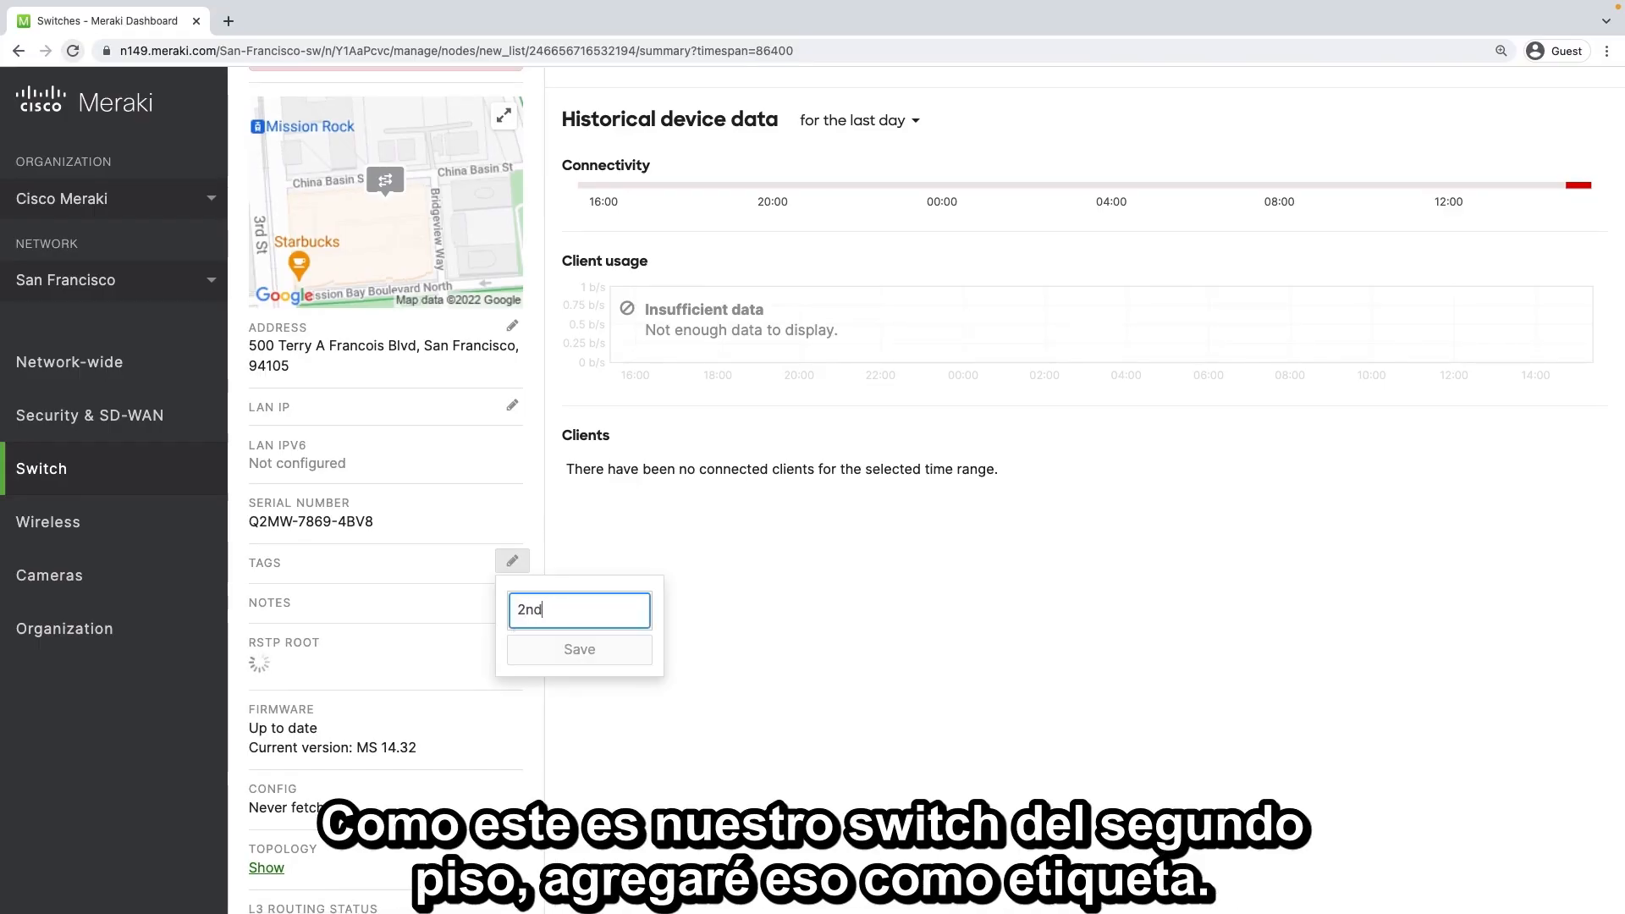
text(_floor)
key(Return)
text(IDF)
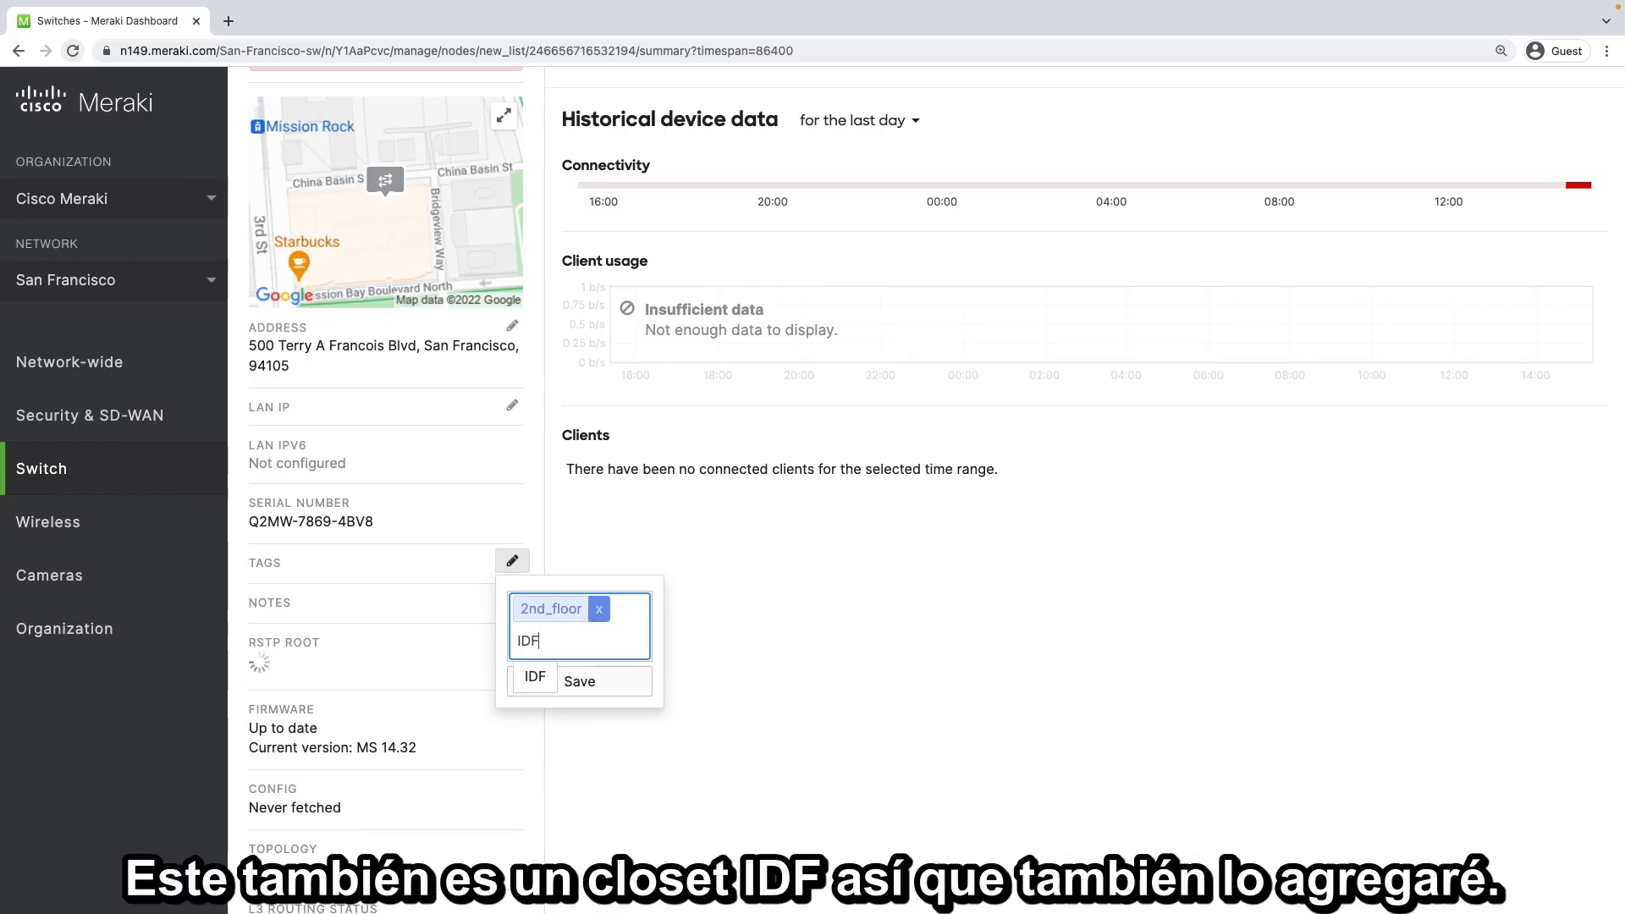
key(Return)
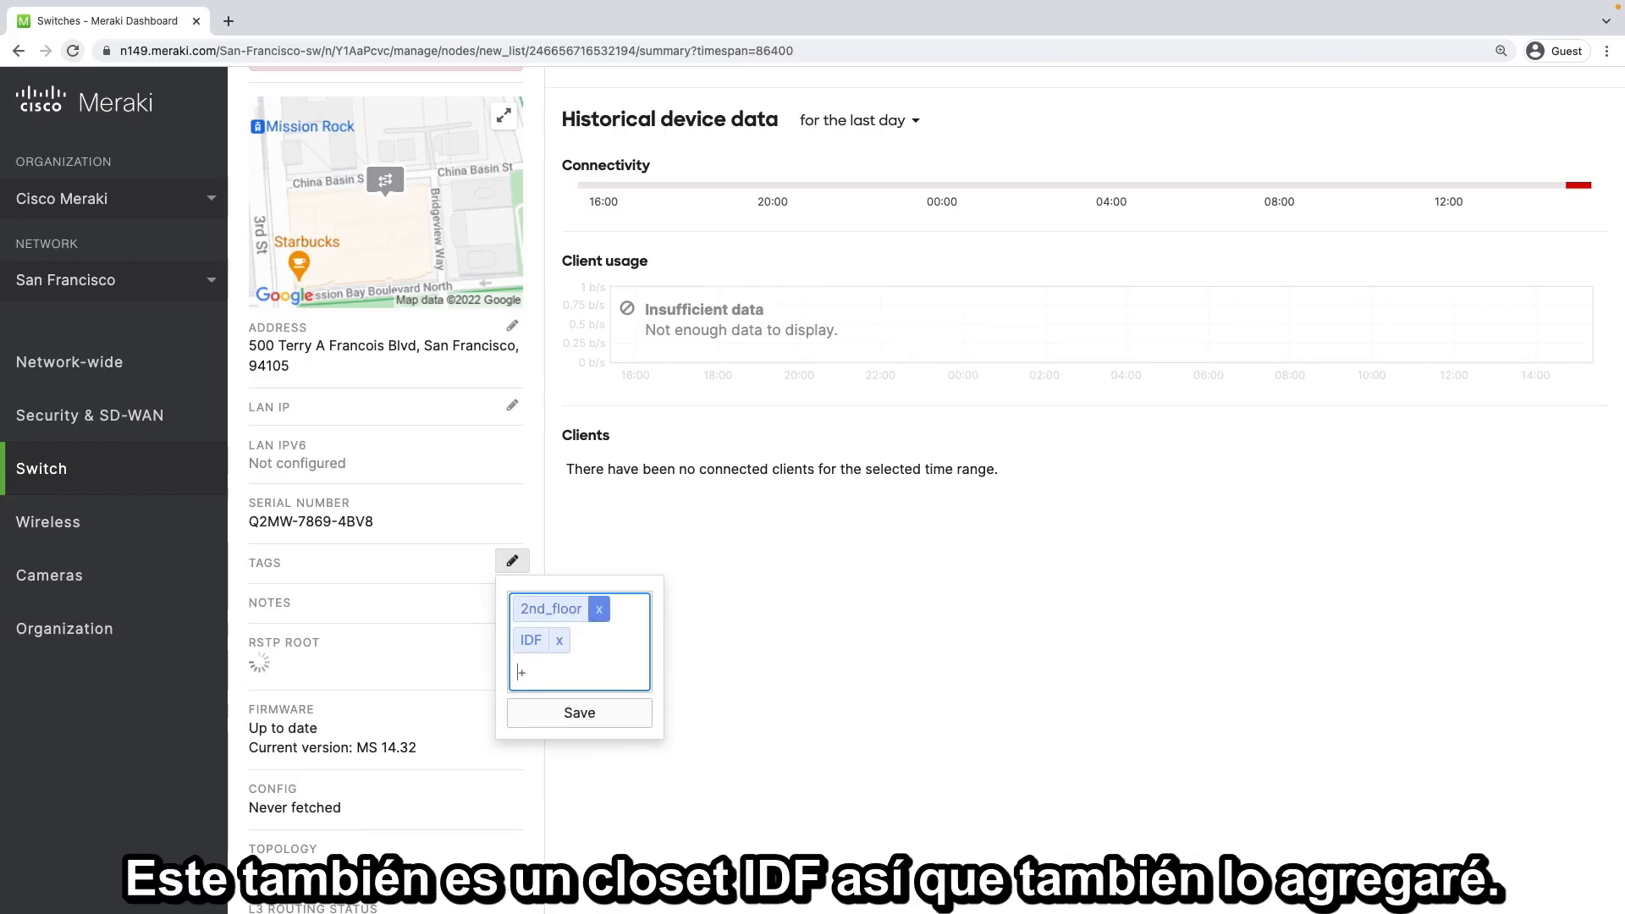
click(581, 713)
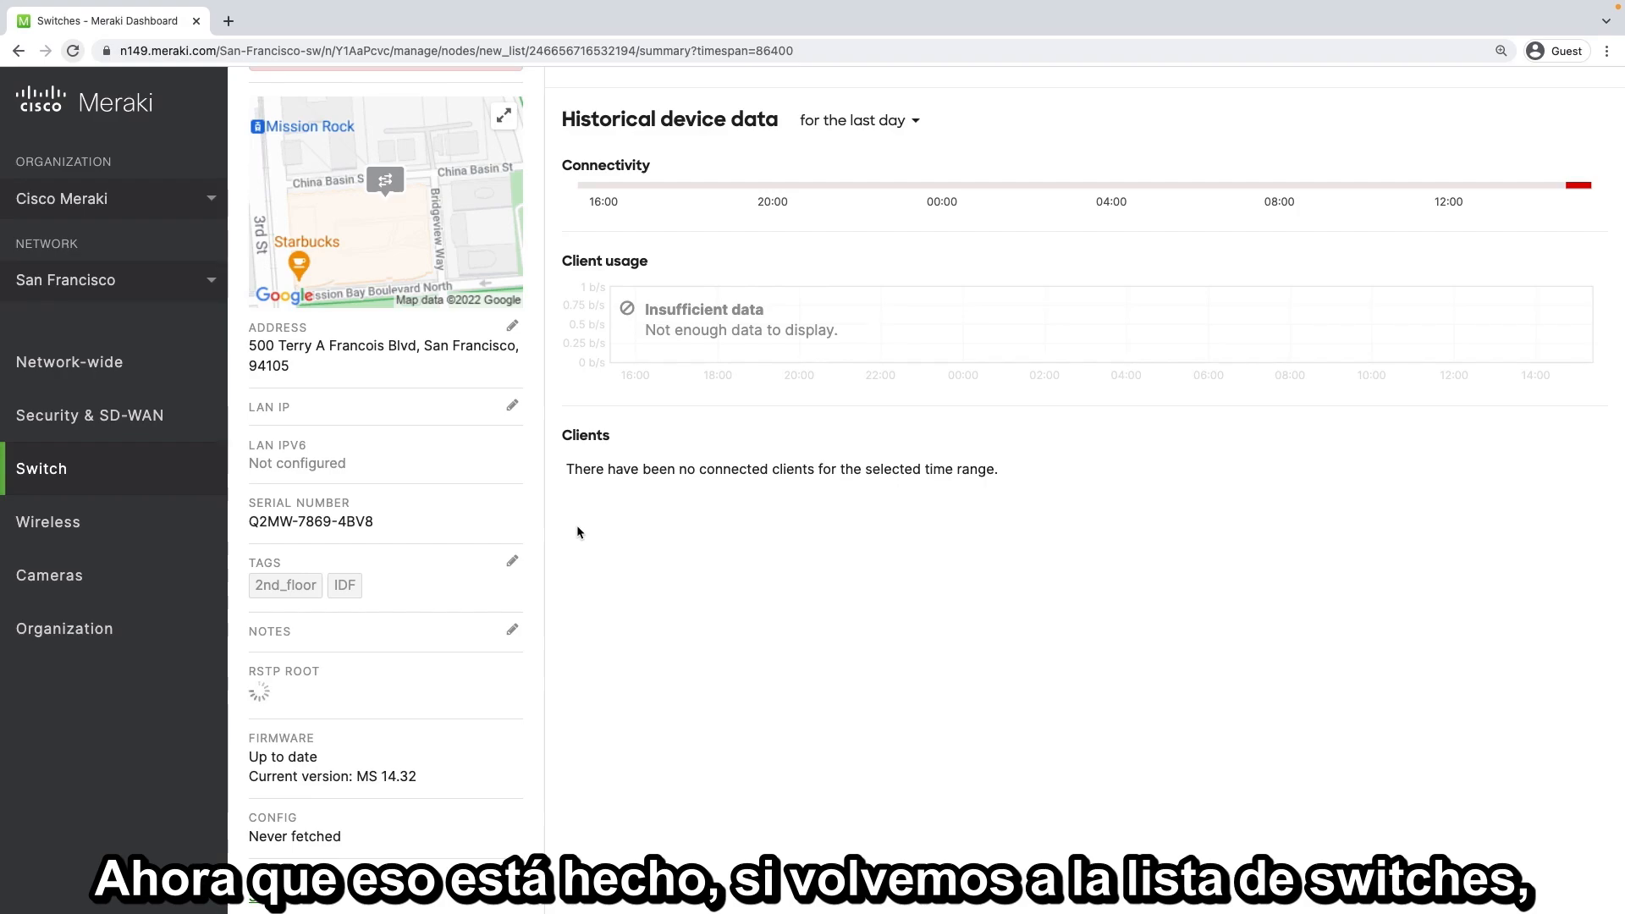
Return to the list of switches and add the Tags and Notes columns to its table
scroll(579, 529, down, 1)
scroll(578, 531, up, 5)
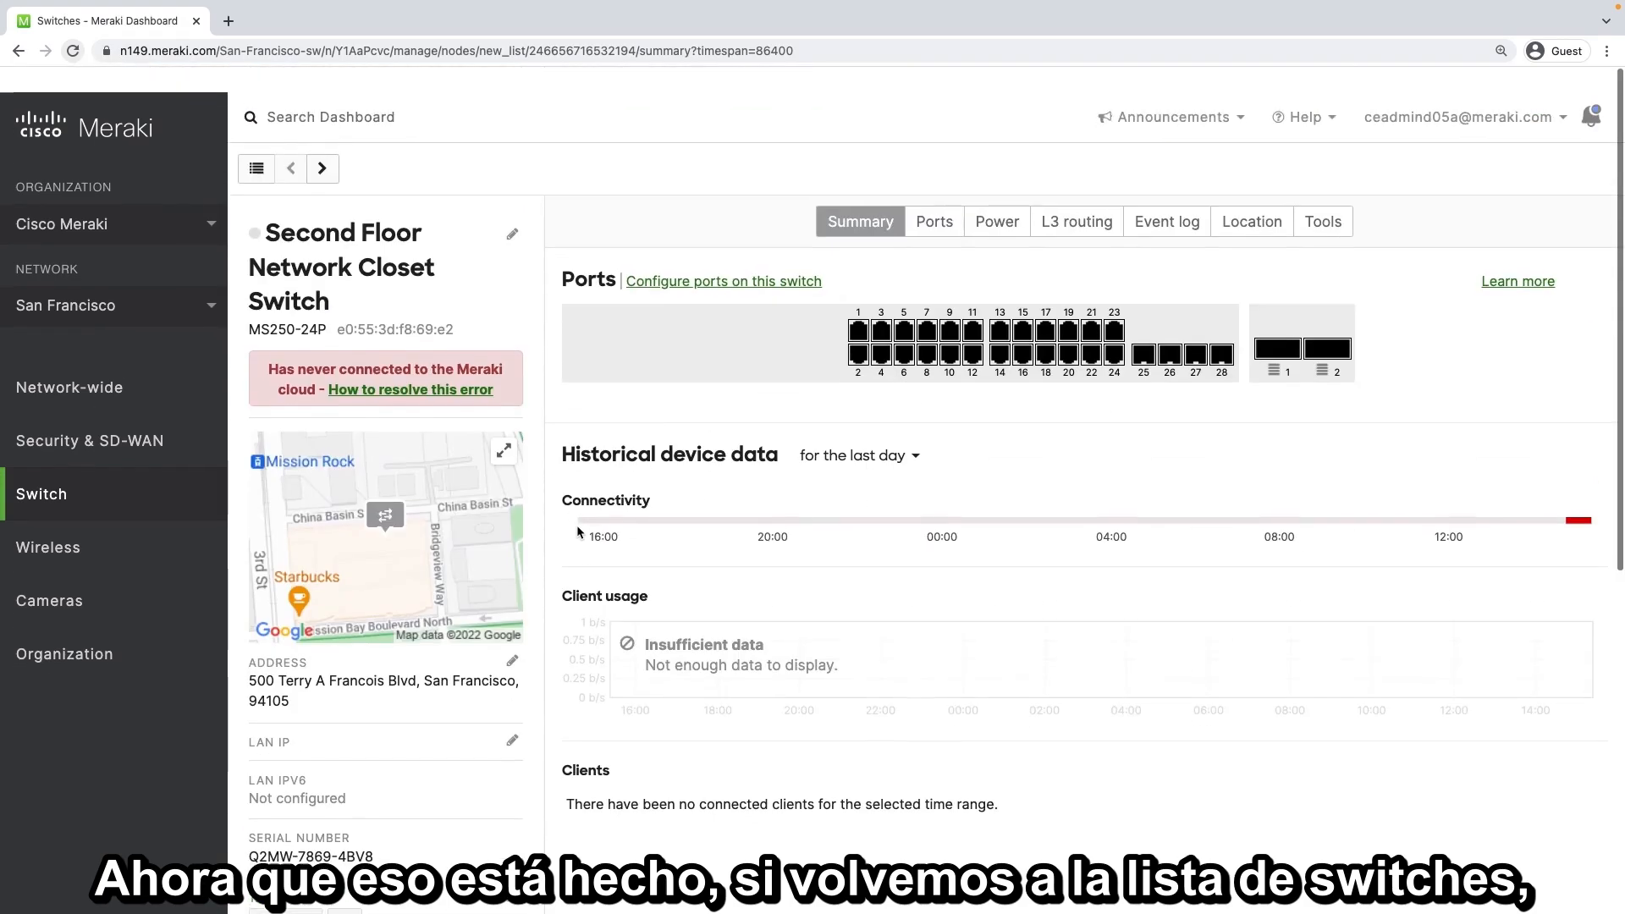
click(257, 143)
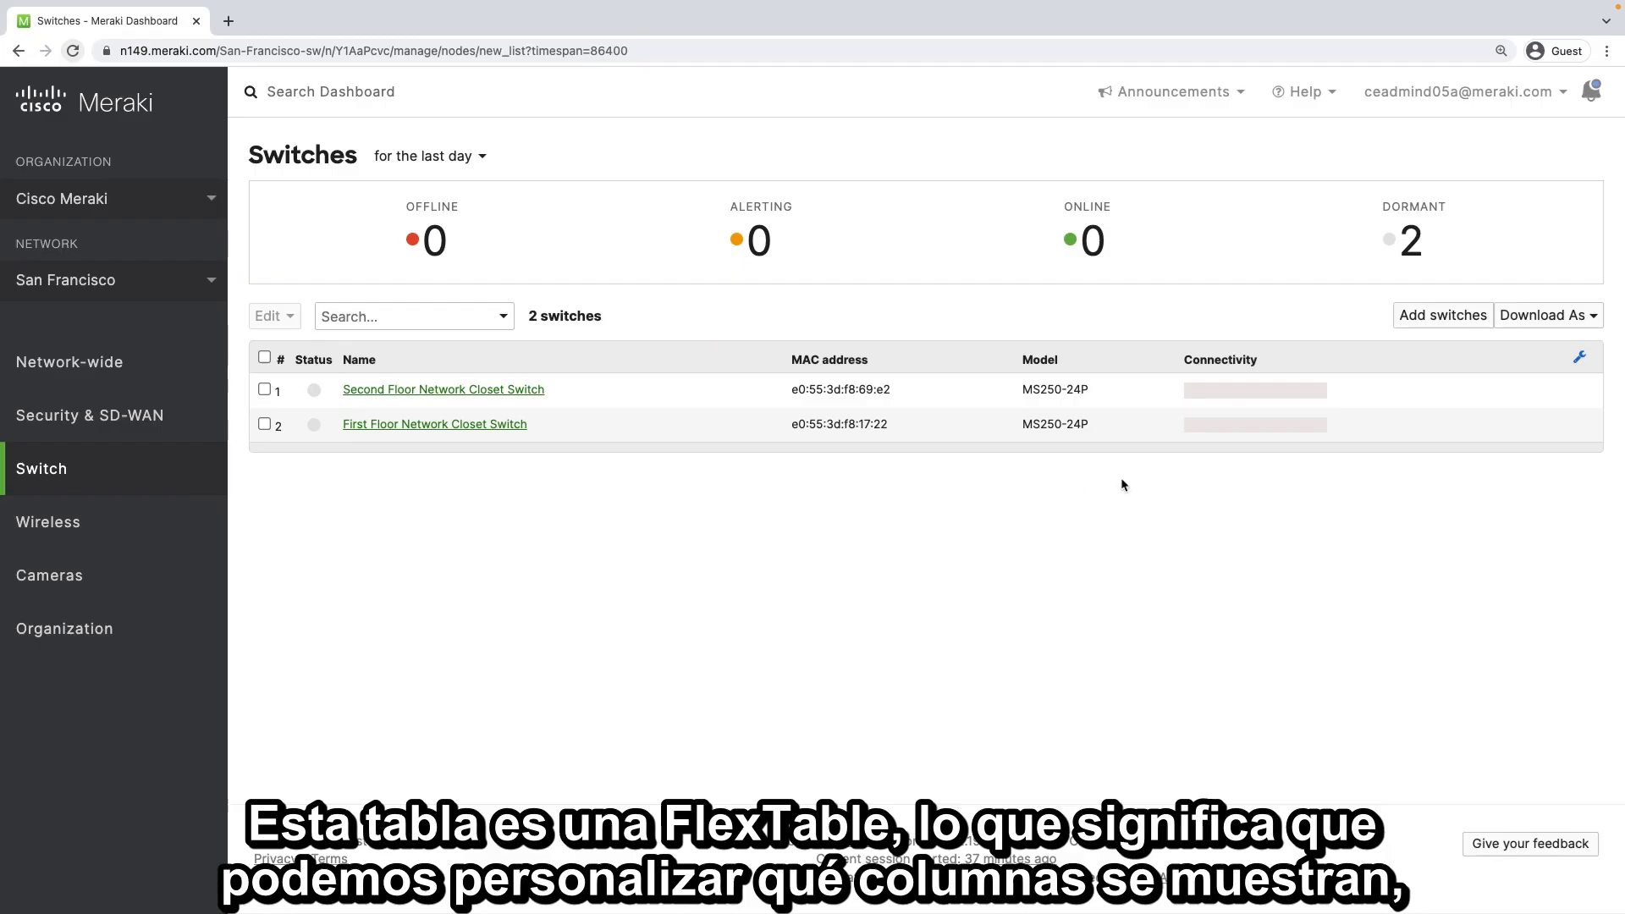
click(1581, 356)
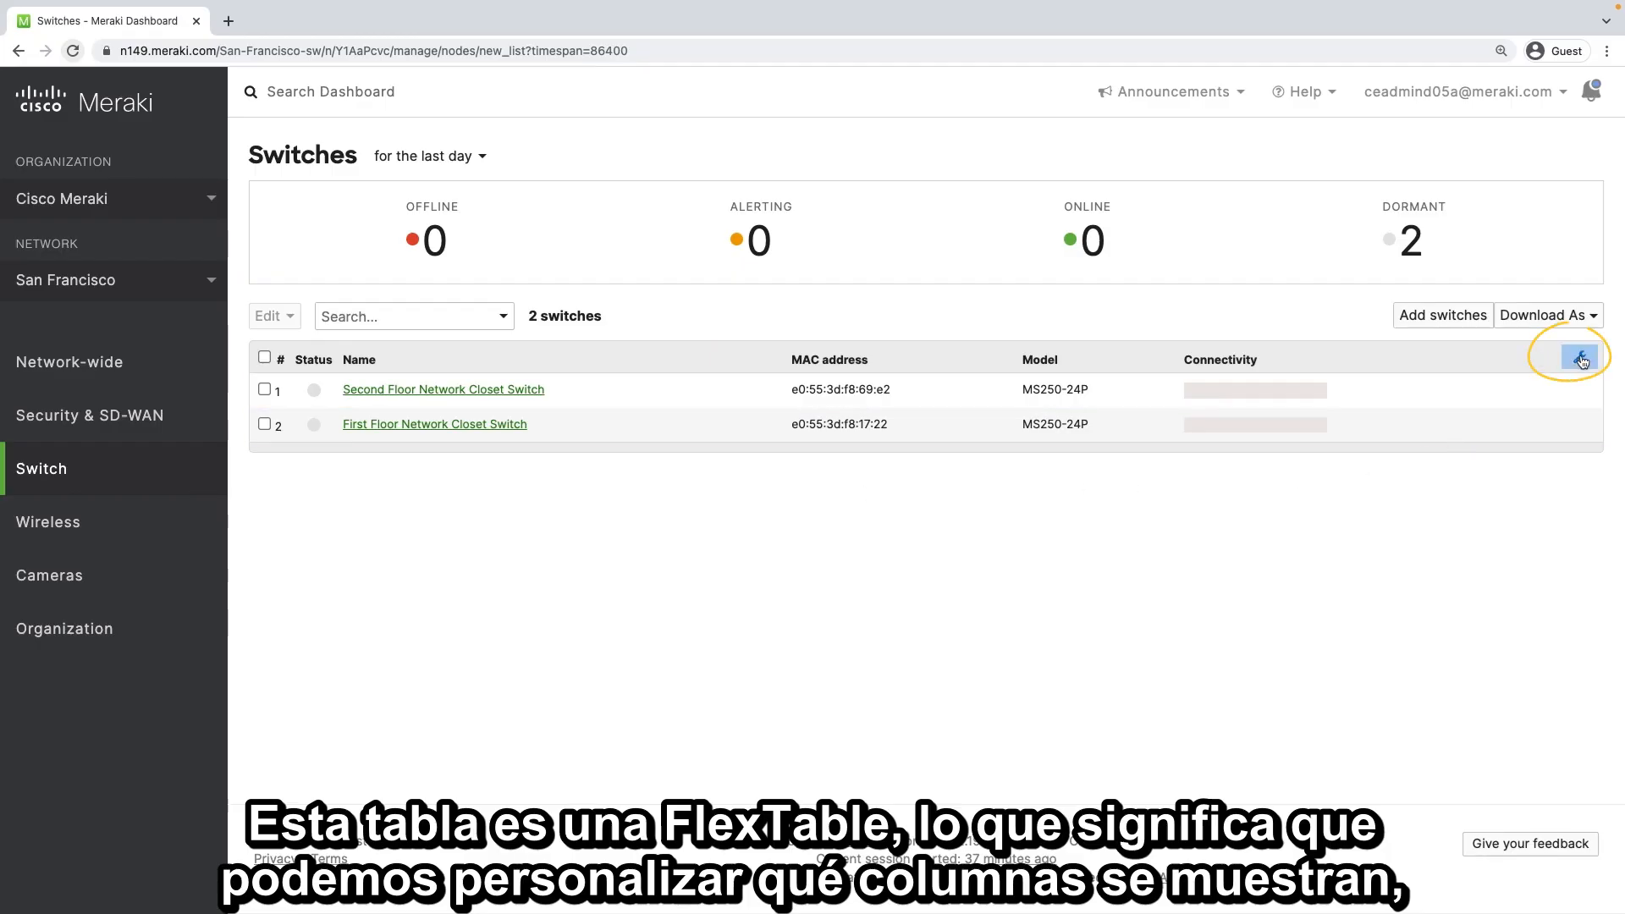
click(1428, 416)
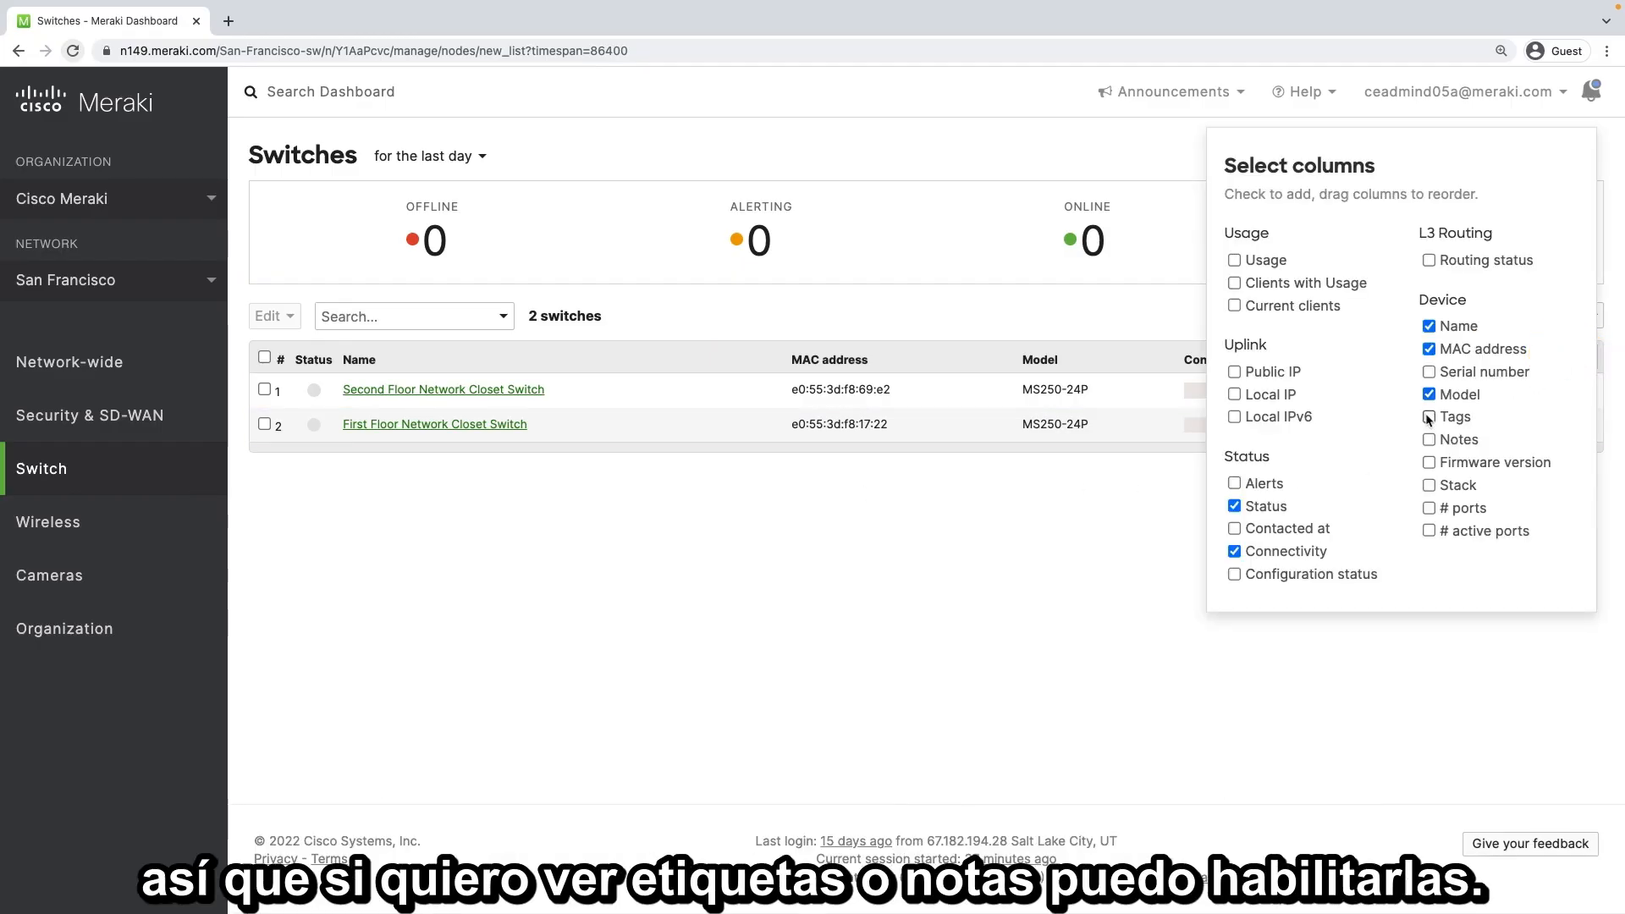
click(1430, 440)
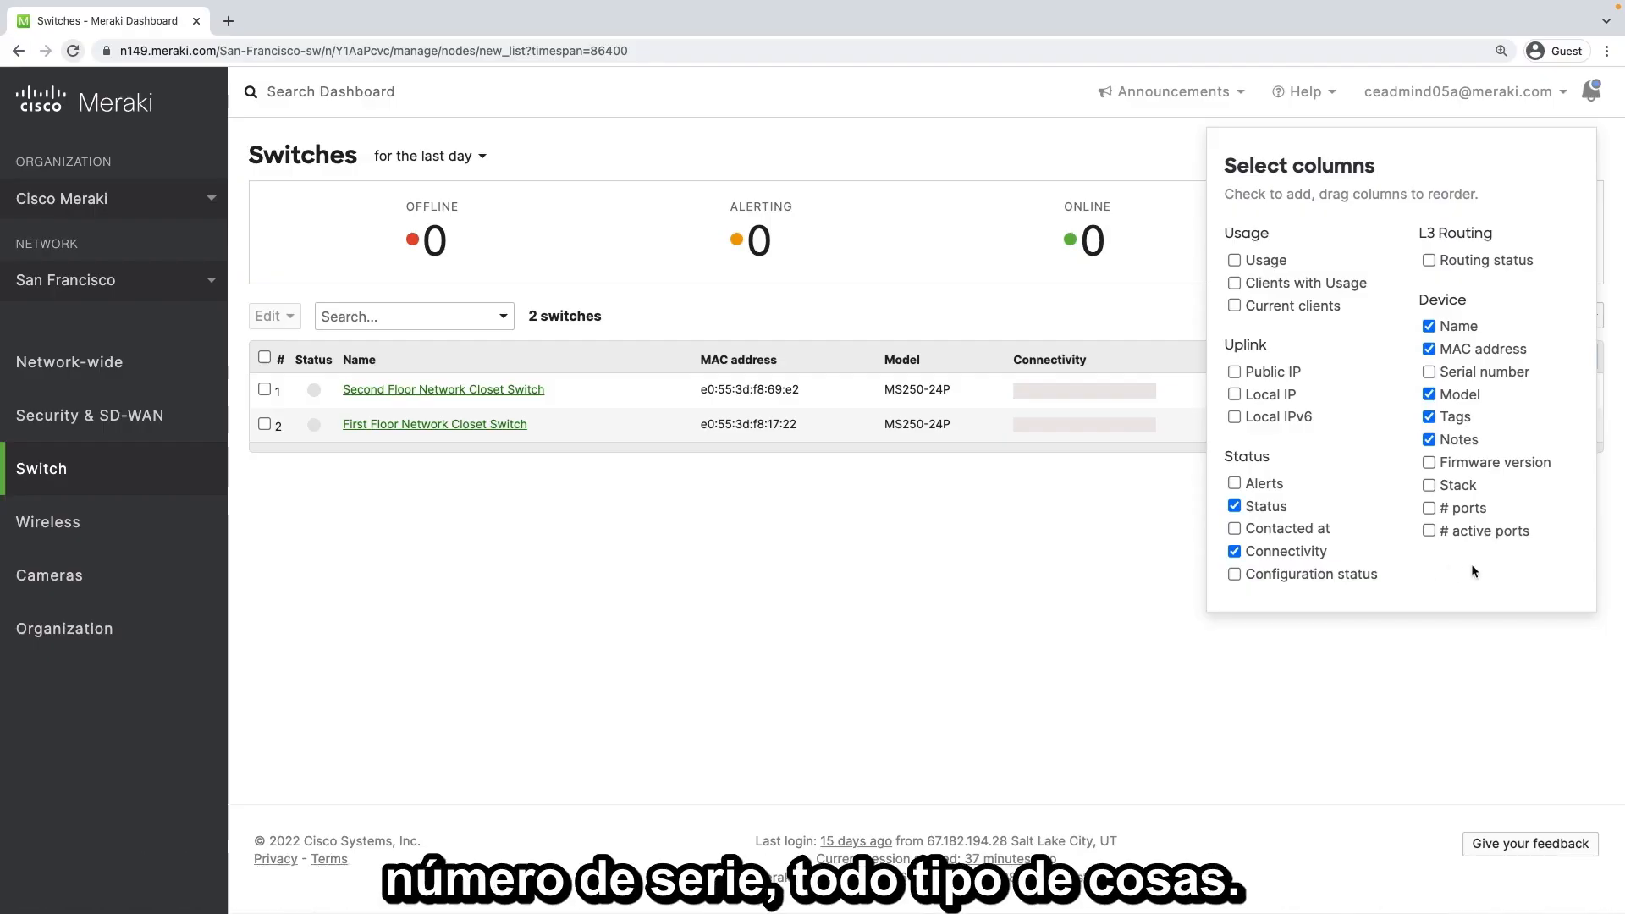
click(1358, 702)
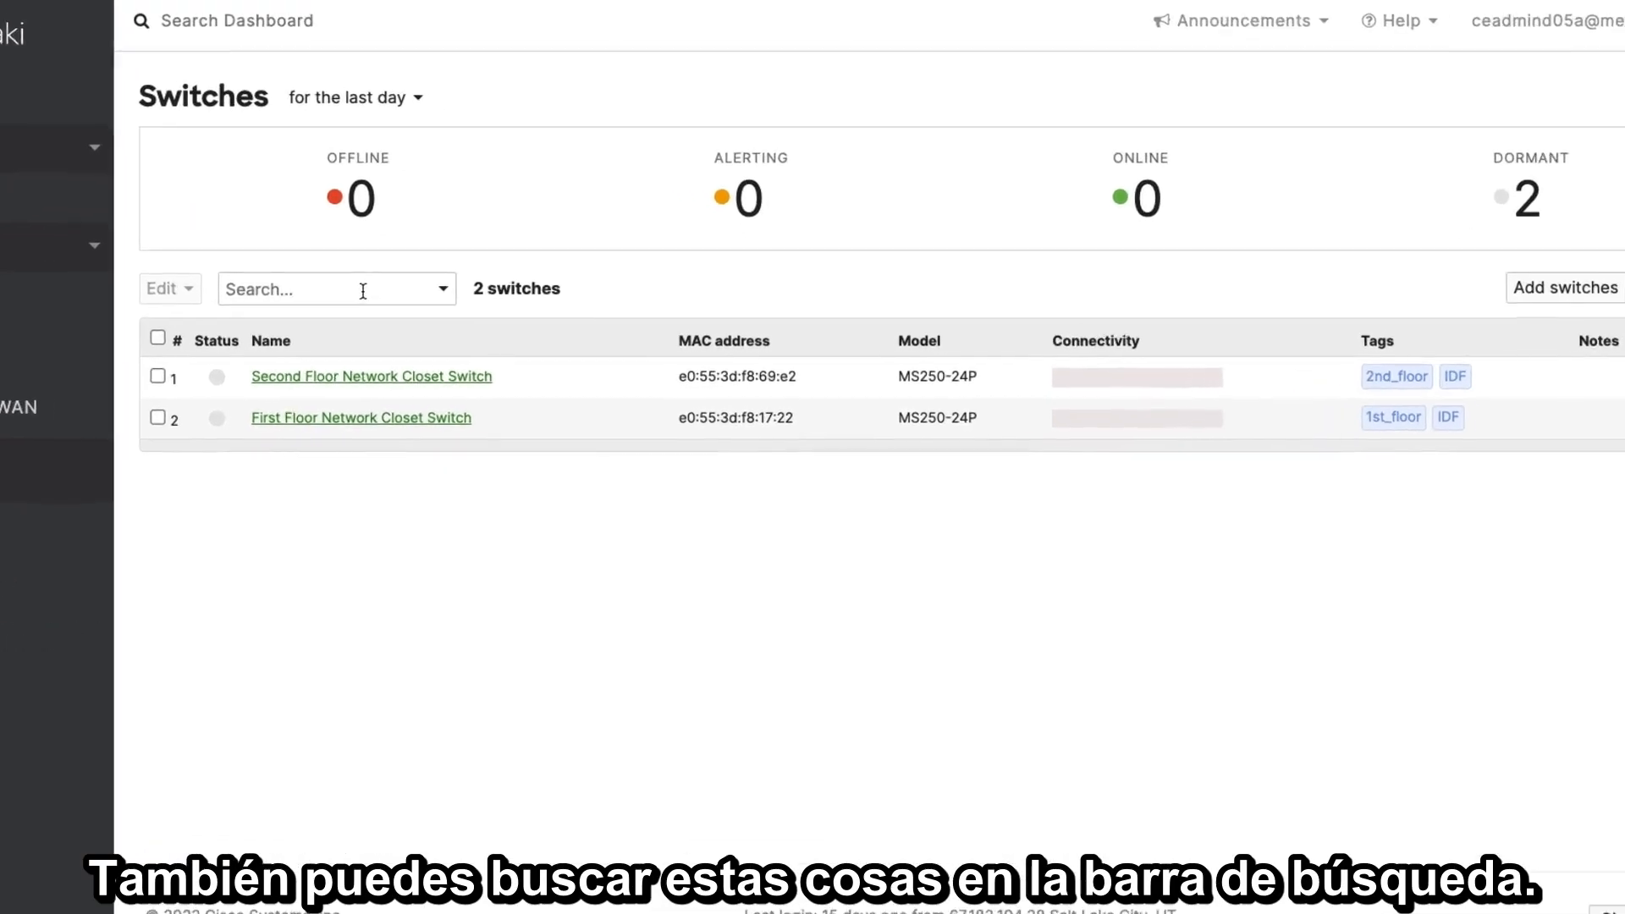
Search the switch list for the tag "1st_floor", and clear the search
click(362, 290)
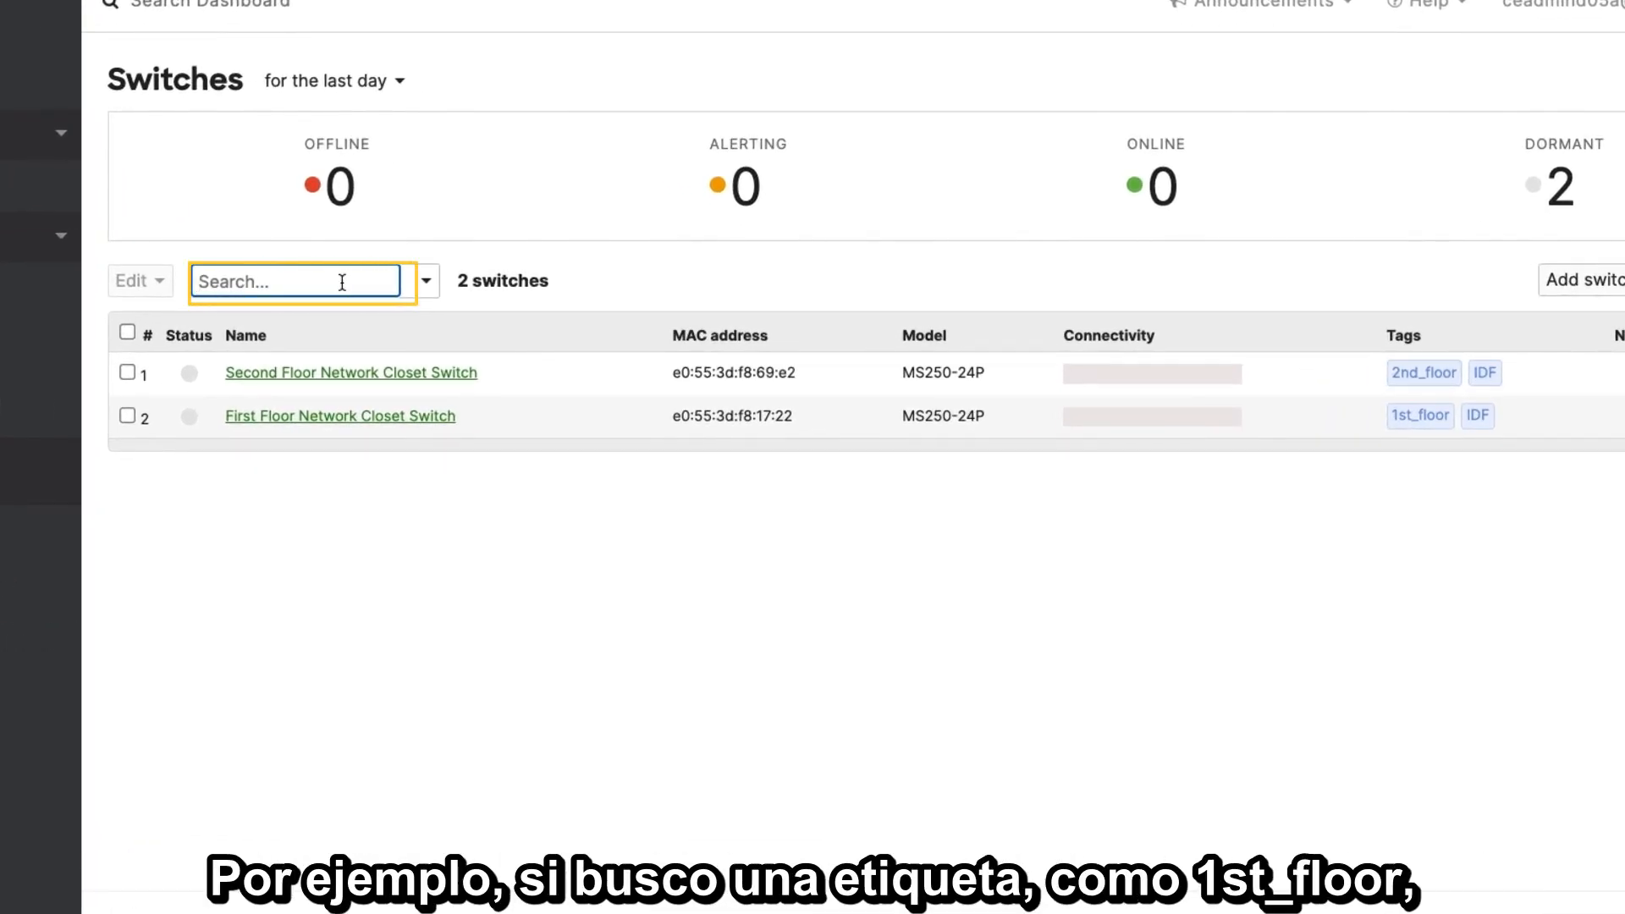
text(1st_fl)
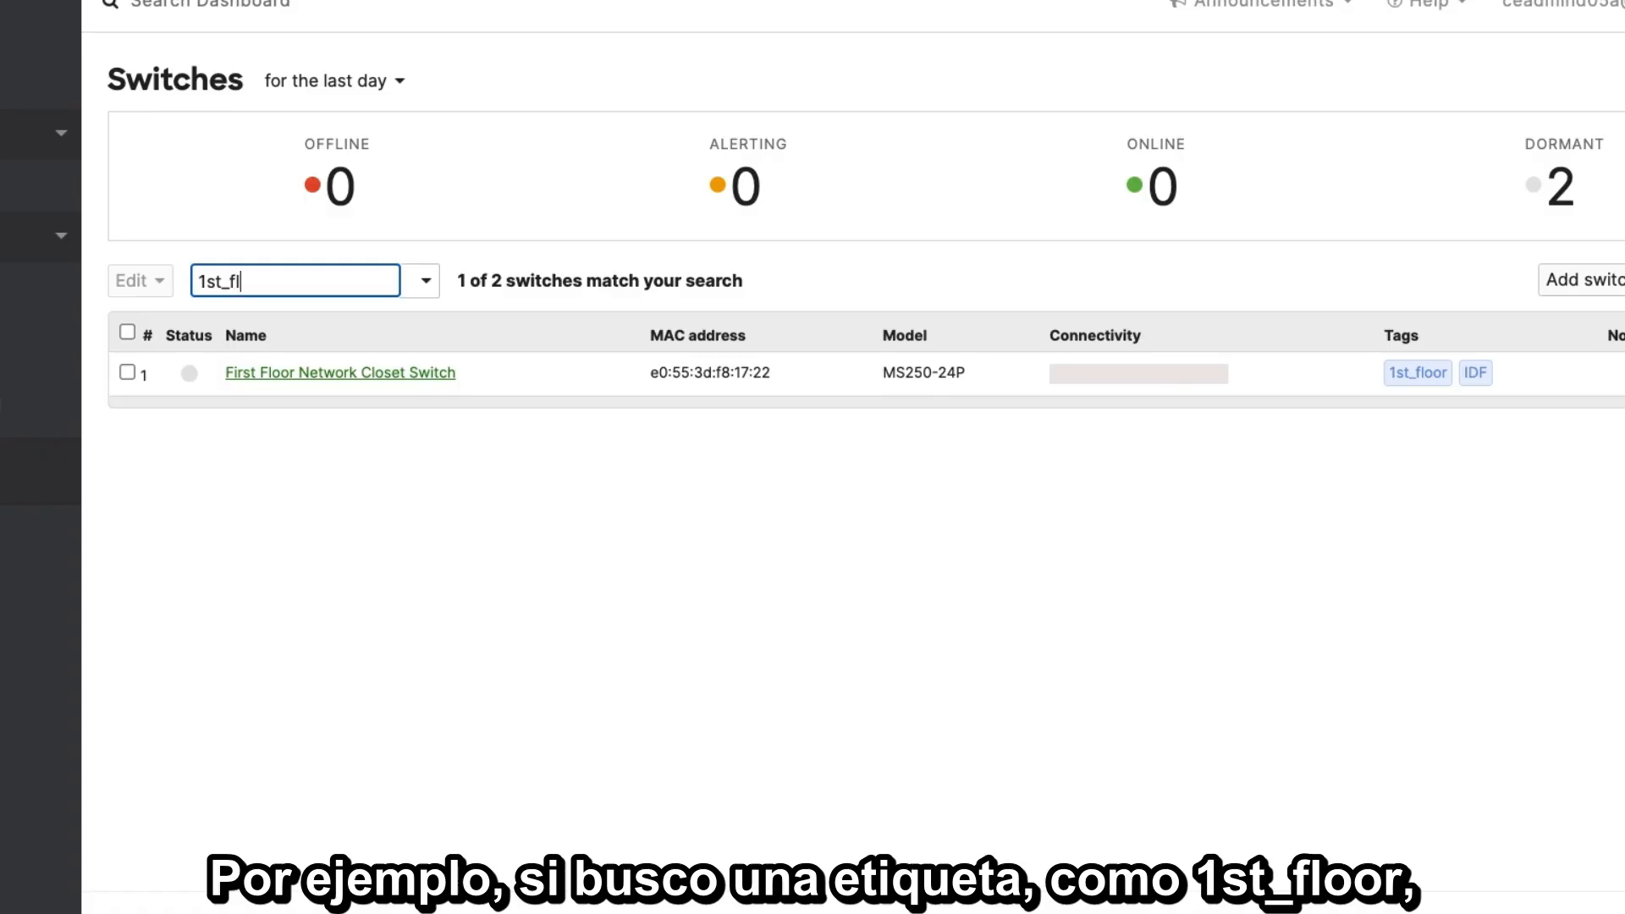
text(oor)
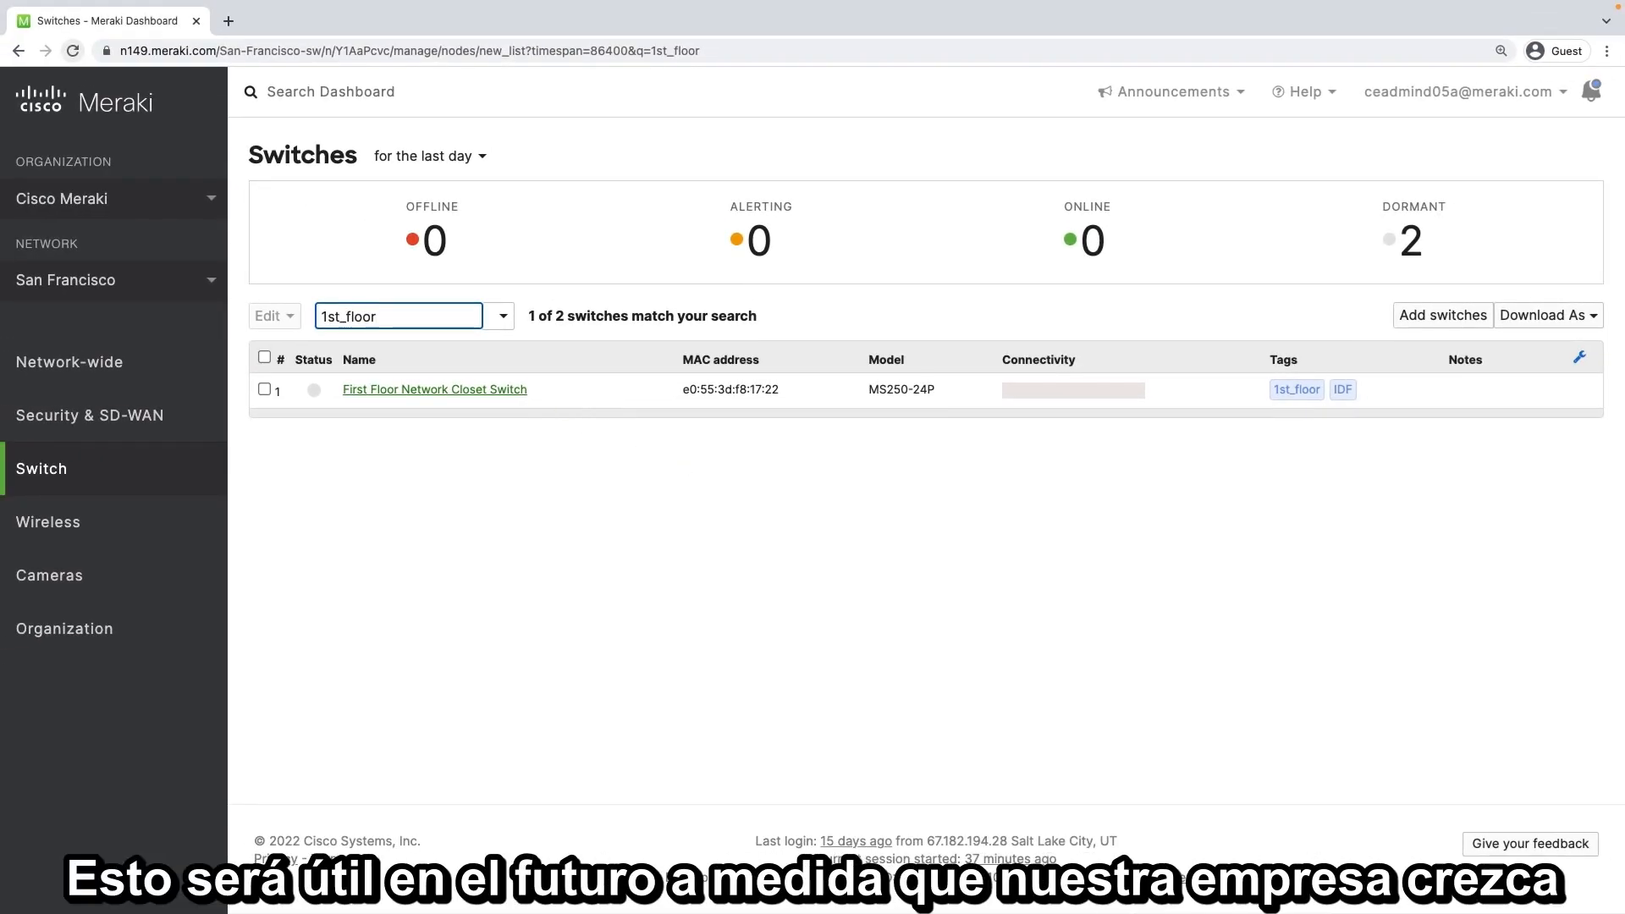
key(BackSpace)
key(BackSpace)
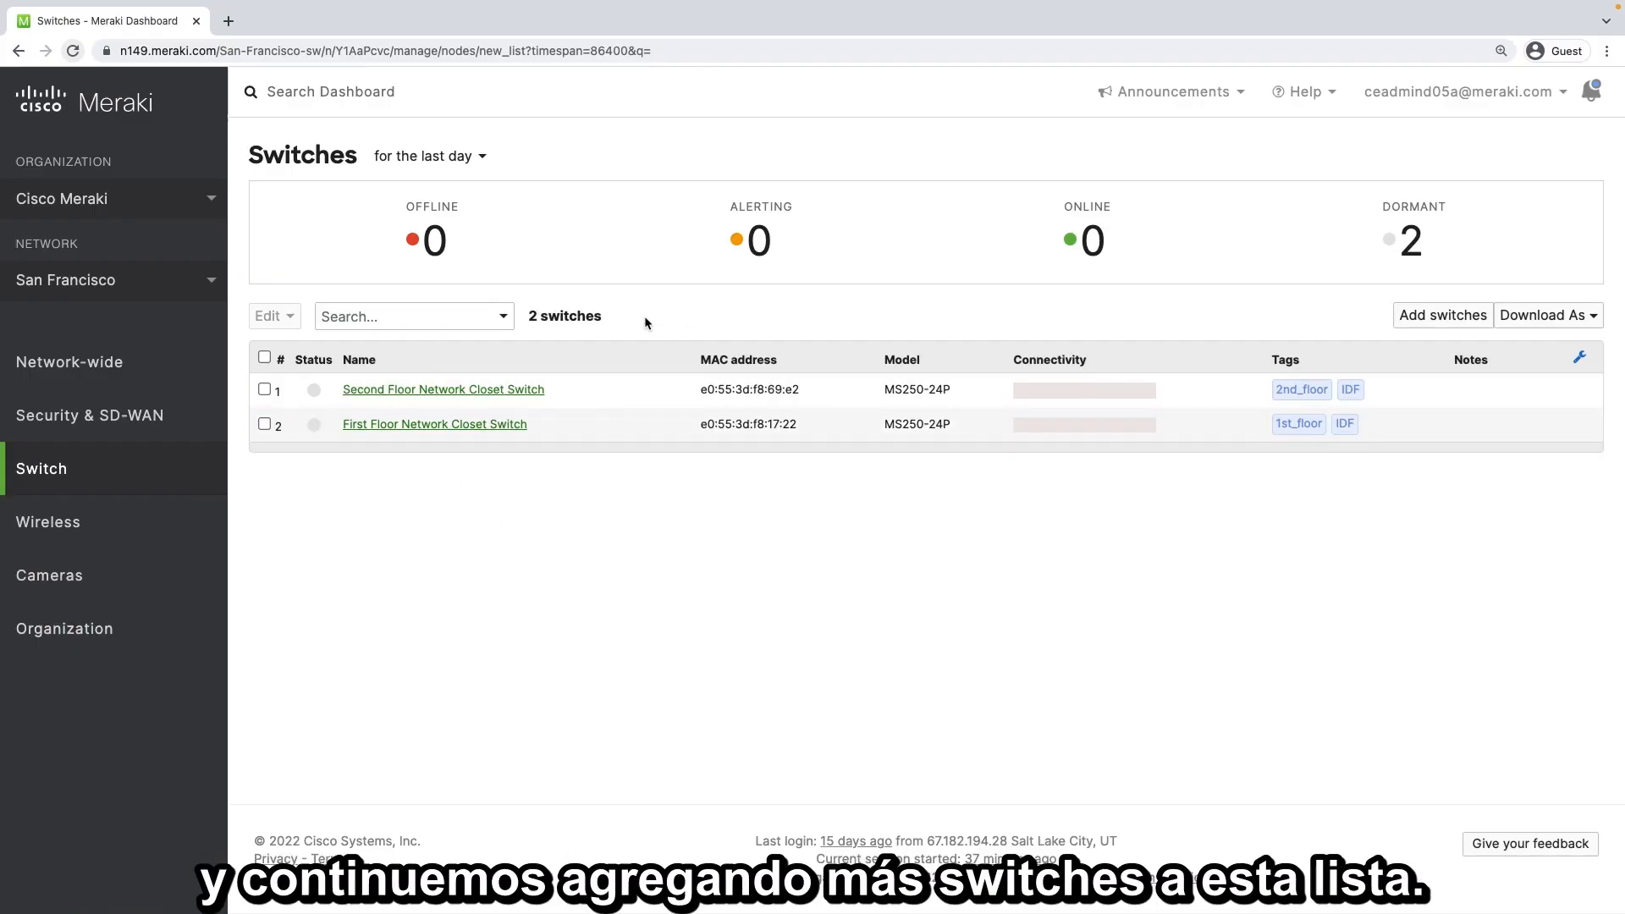
Examine the status and device type options among the switch list's search filters, and close the filters without choosing any
click(446, 317)
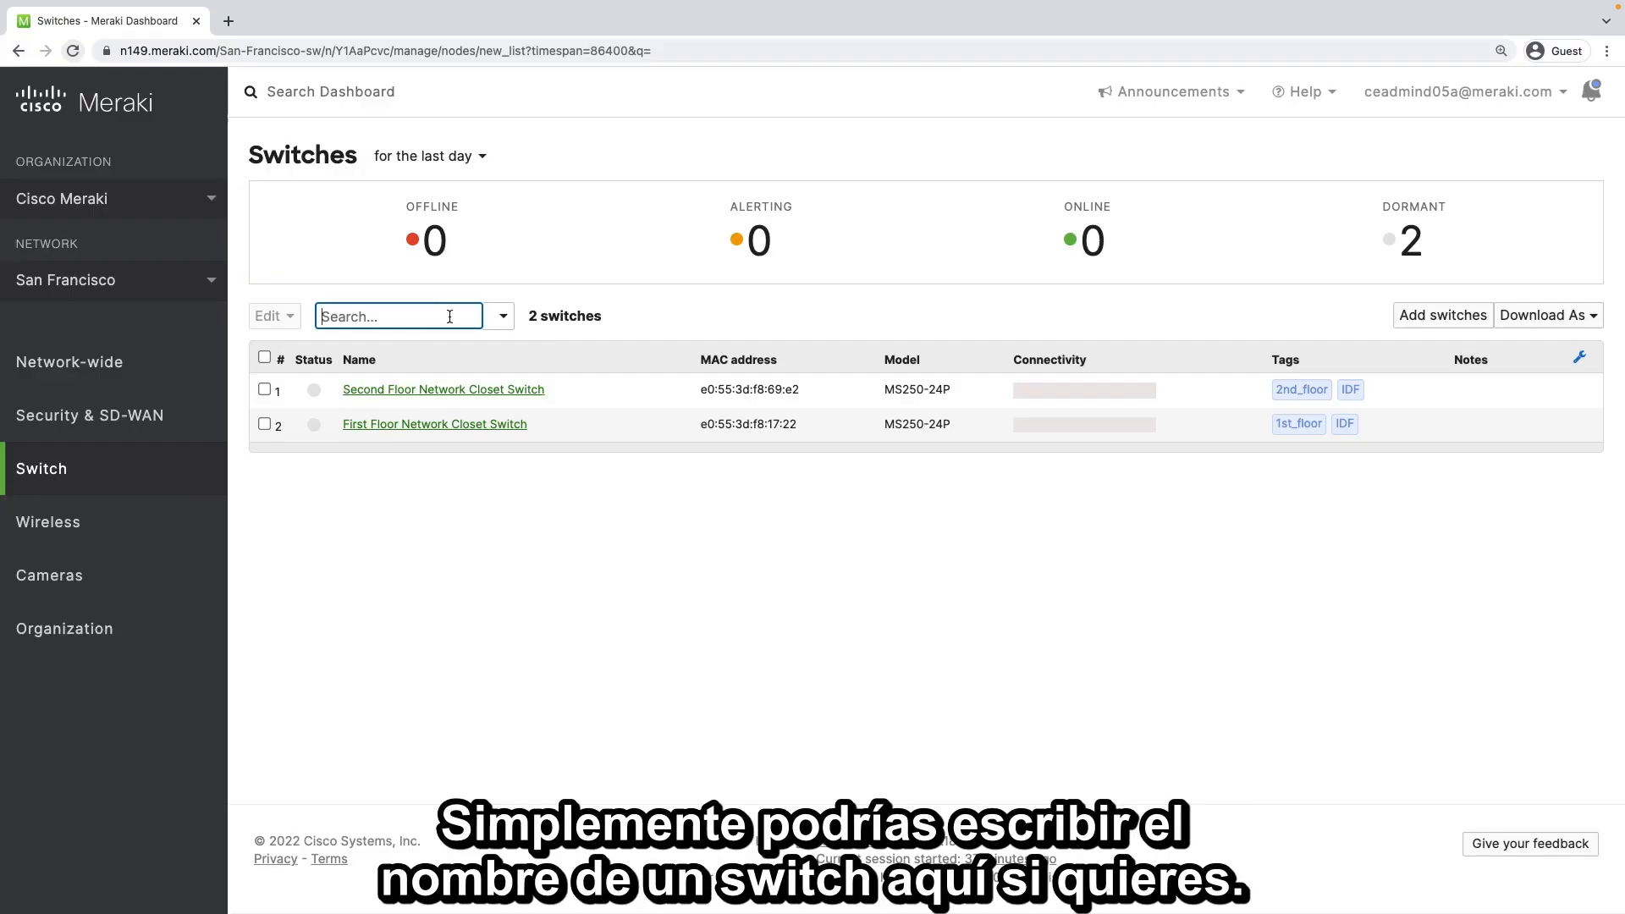
click(504, 319)
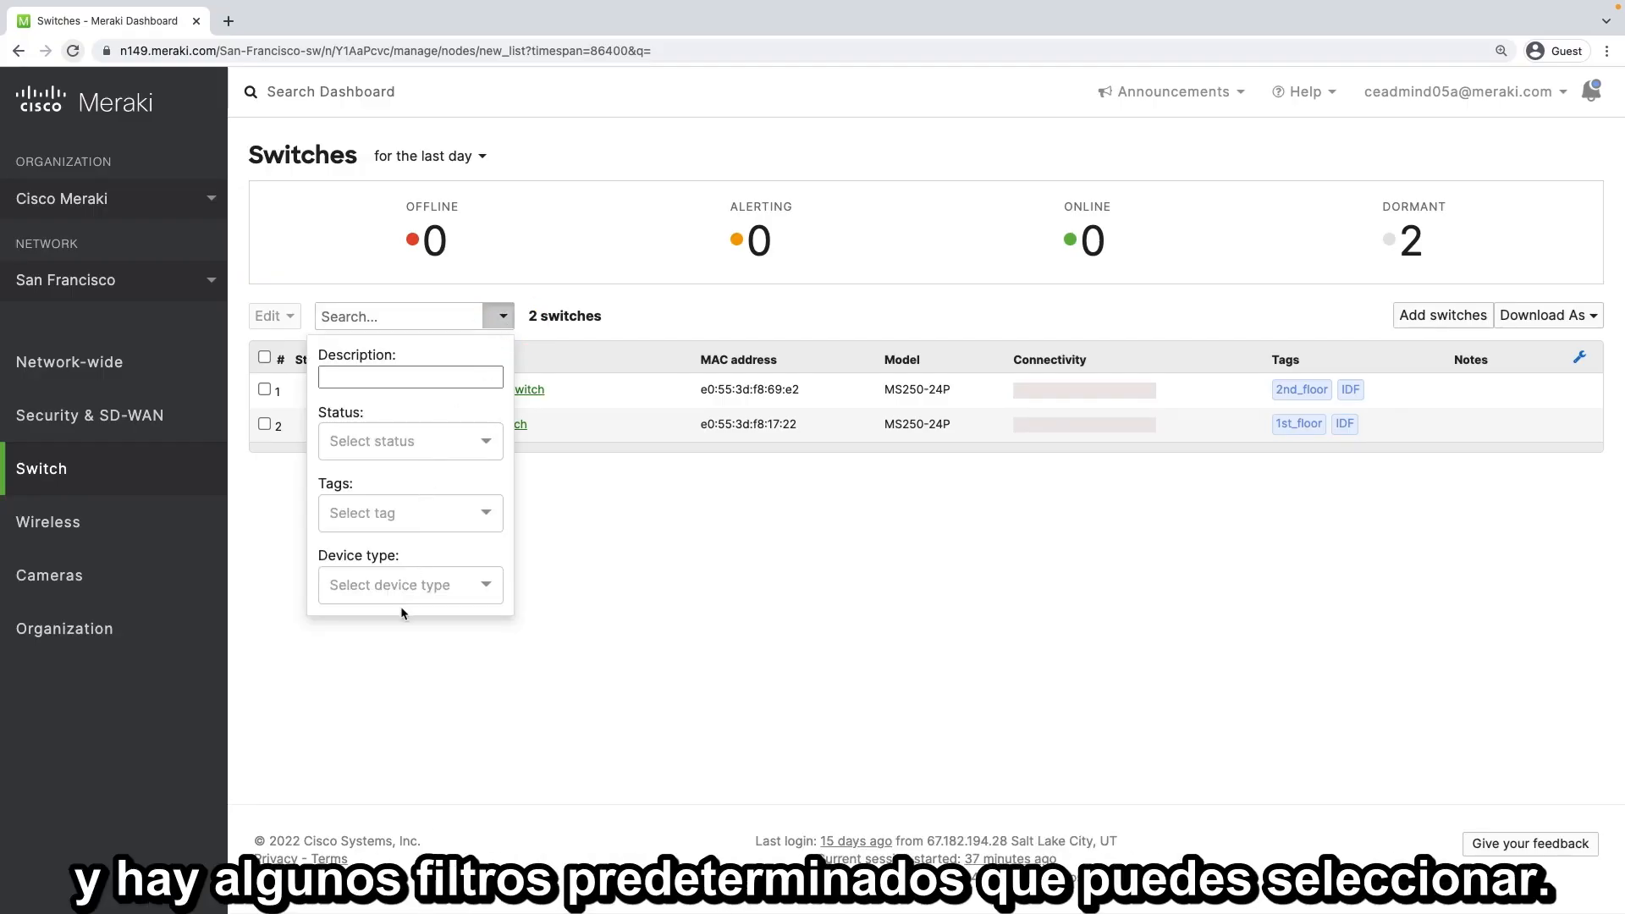
click(483, 444)
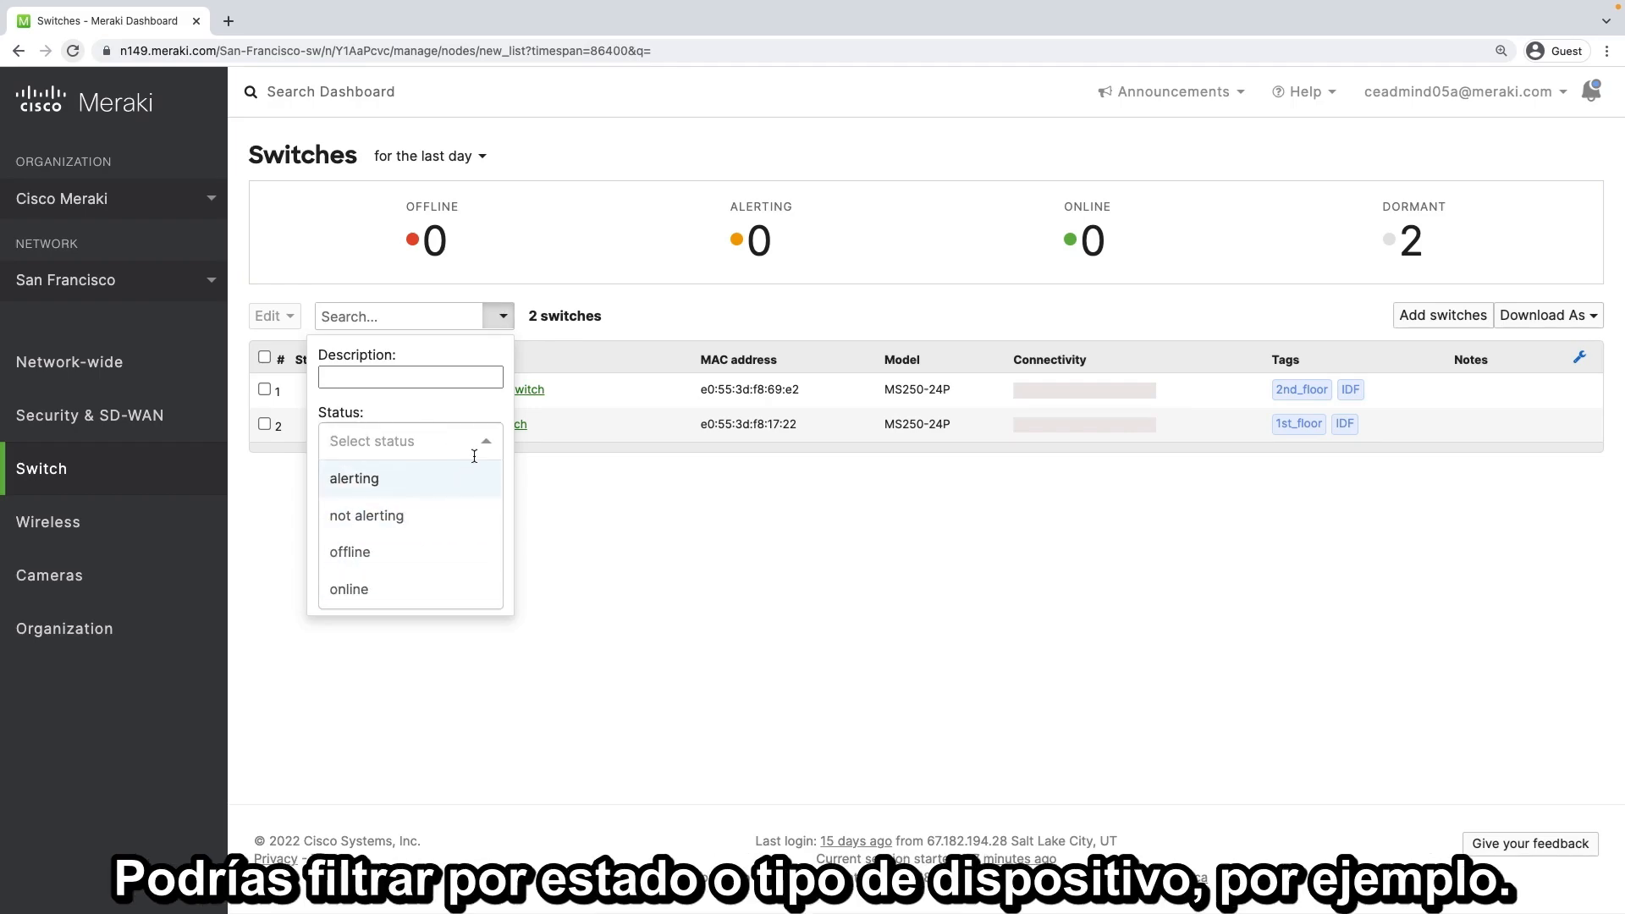
click(478, 444)
click(486, 584)
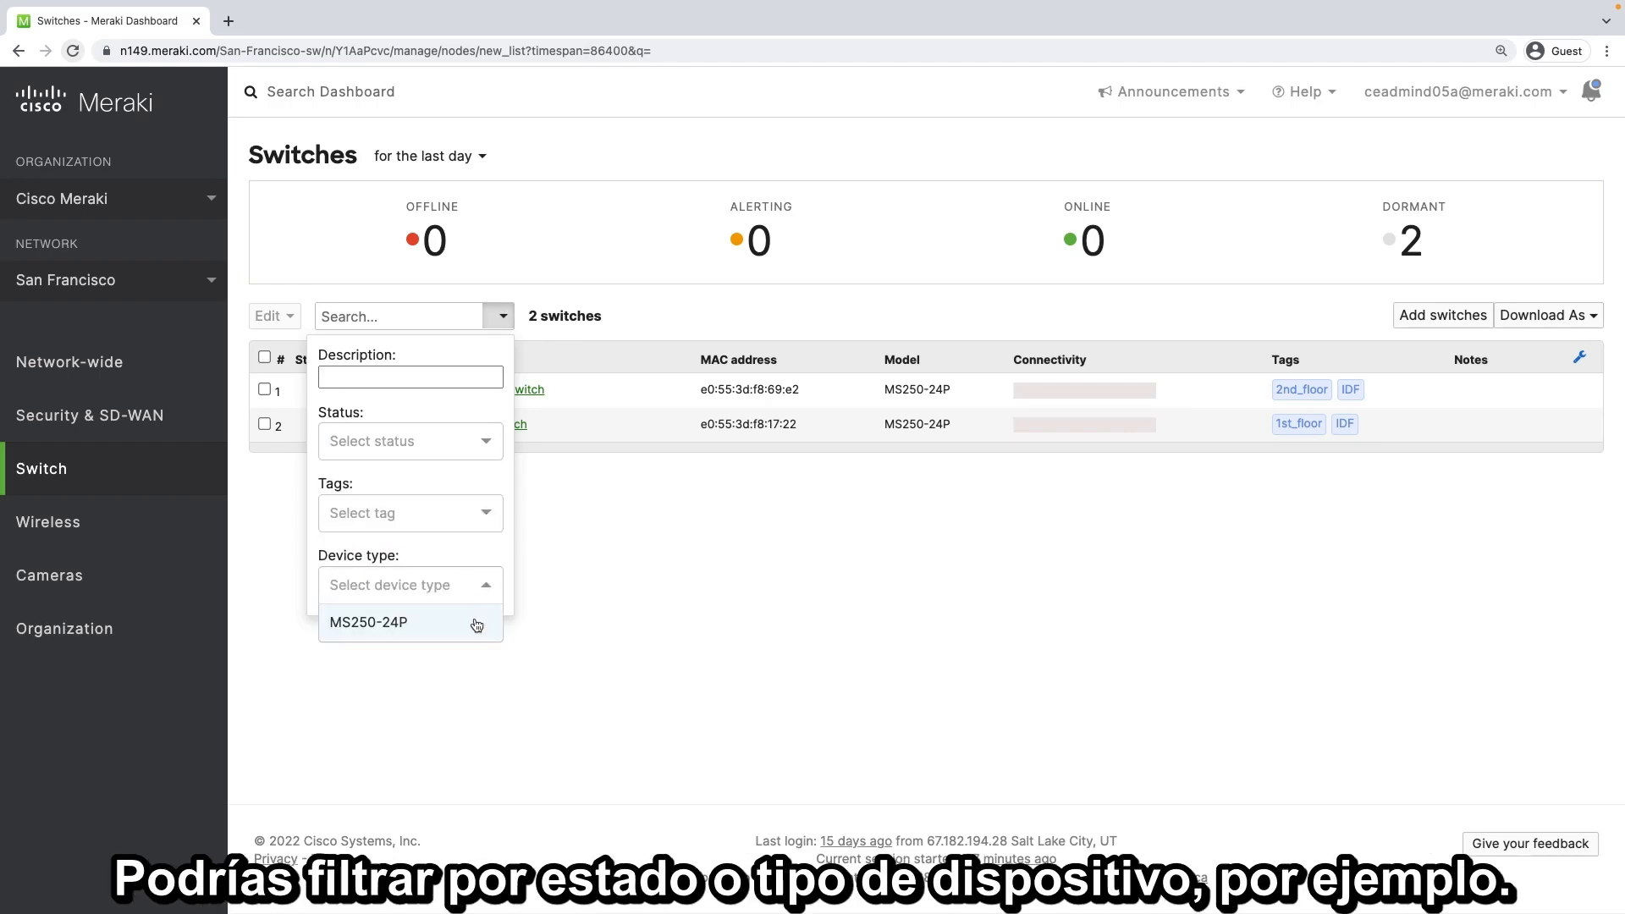
click(579, 567)
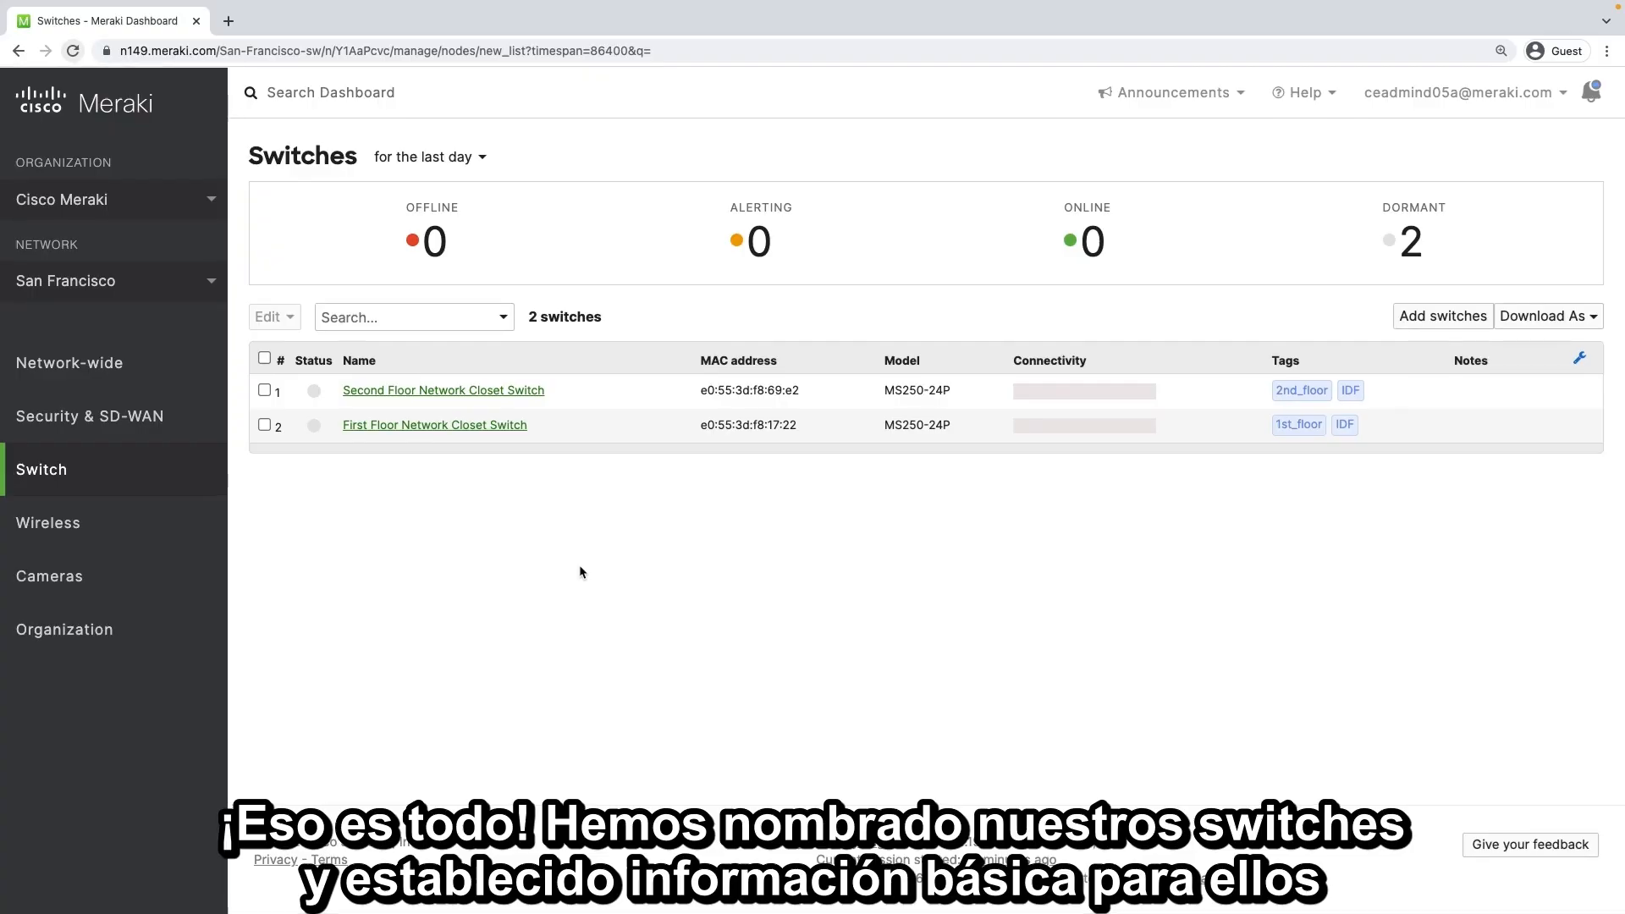